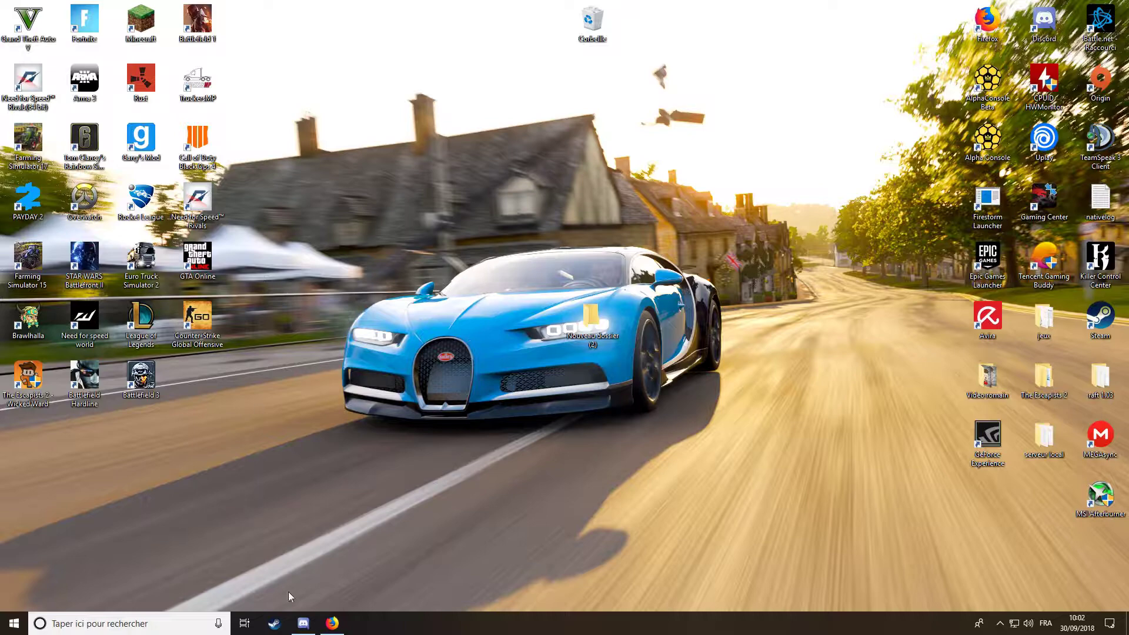
left_click(332, 623)
left_click(218, 52)
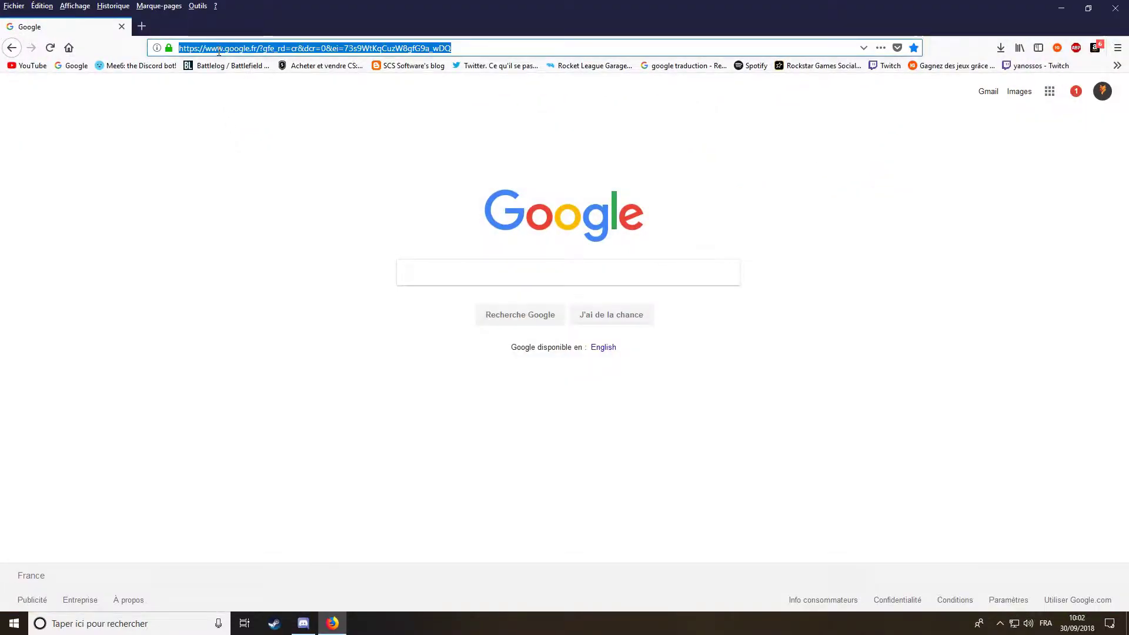
key("BackSpace")
type("https://github.com/SoapboxRaceWorld/GameLauncher_NFSW/releases/tag/1.9.2.2")
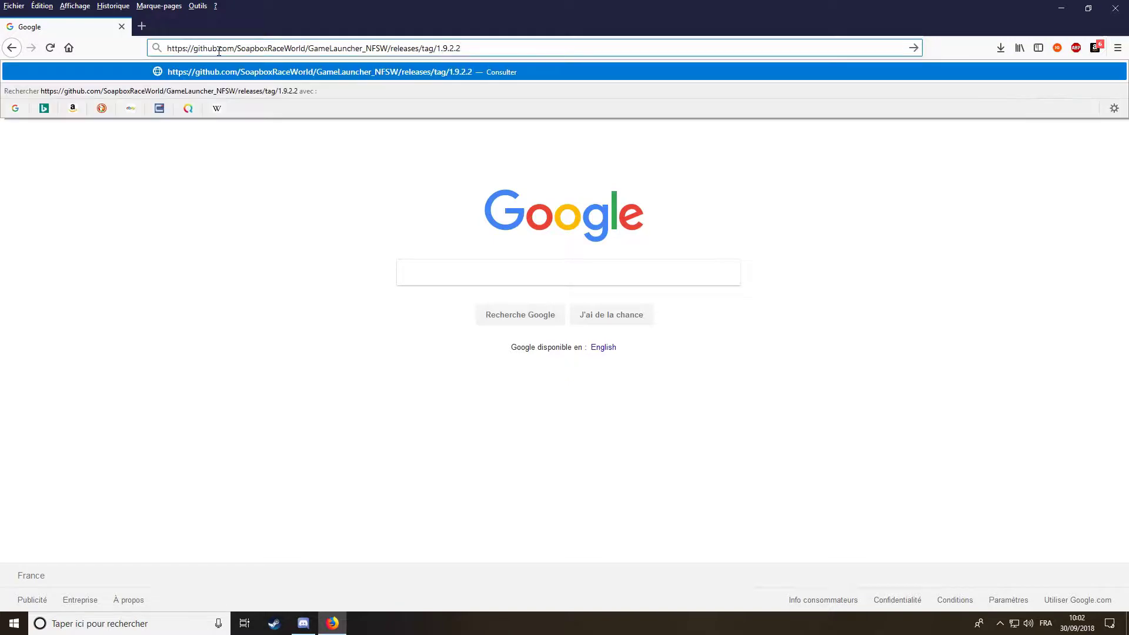
key("Return")
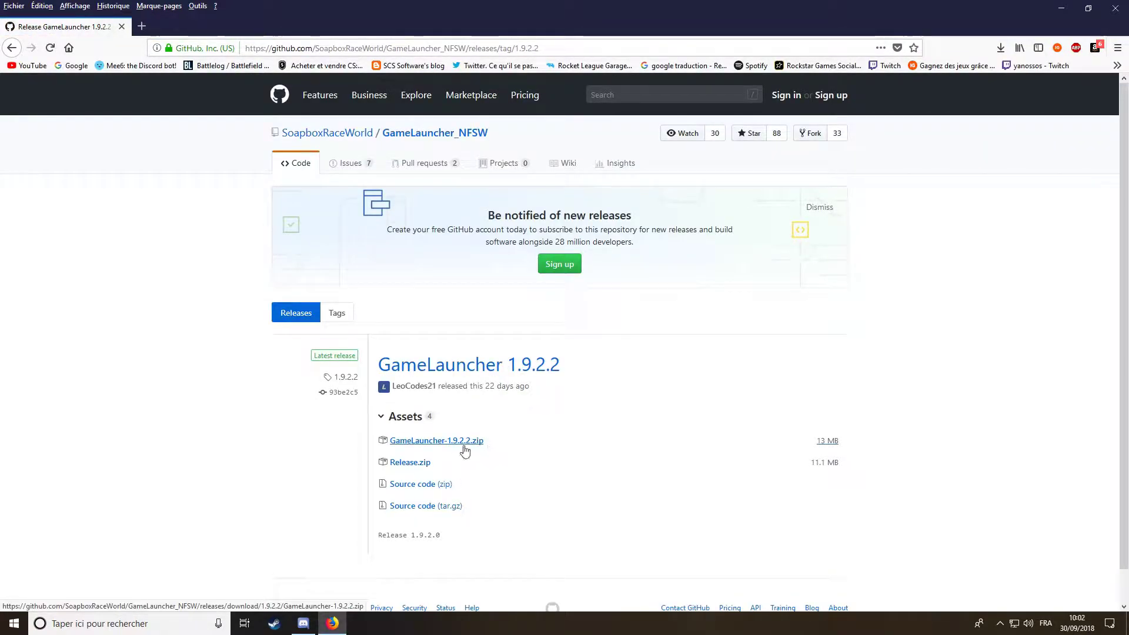
Download GameLauncher-1.9.2.2.zip with the option to open it in WinRAR archiver, and check the download list.
left_click(471, 445)
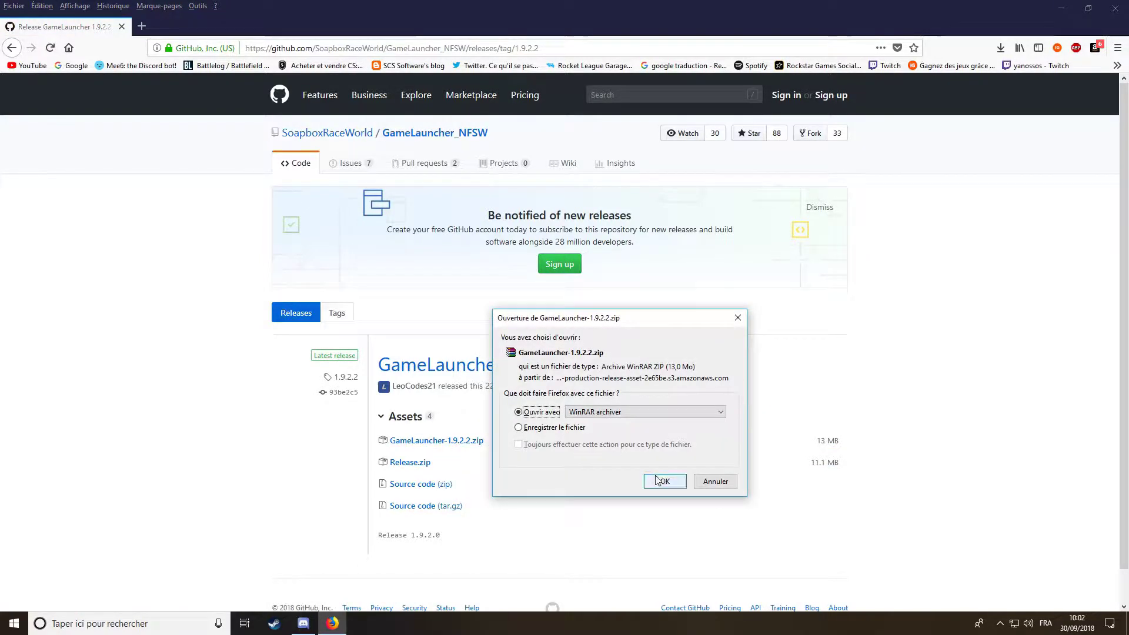
left_click(661, 481)
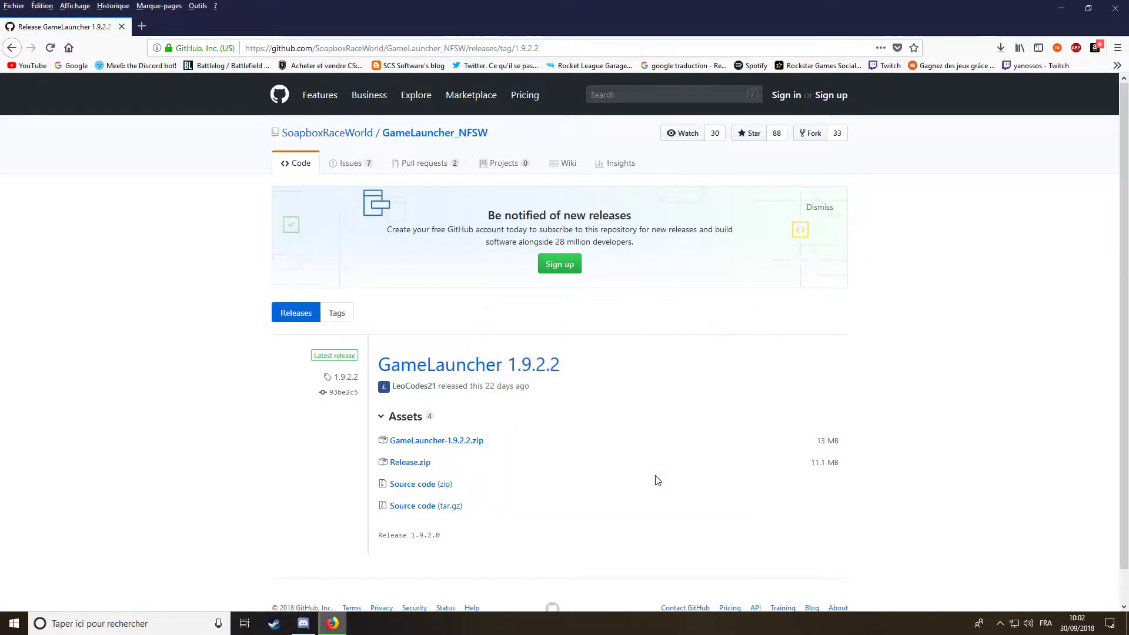
left_click(1001, 47)
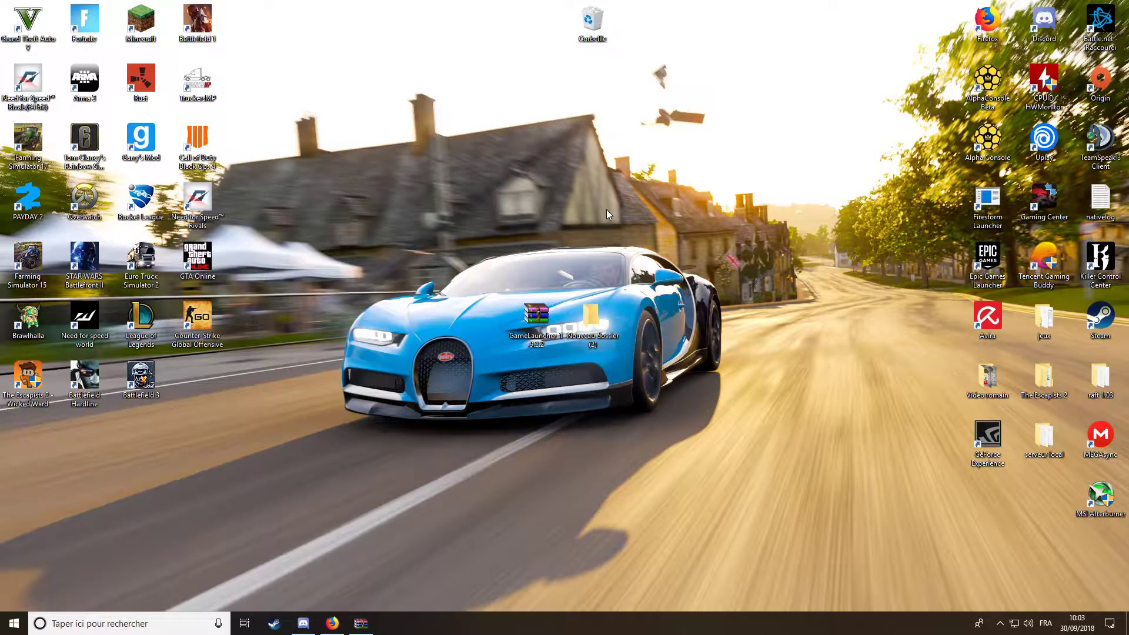
Open the GameLauncher archive from the desktop and arrange its window so the Nouveau dossier (2) folder stays accessible beside it.
double_click(522, 320)
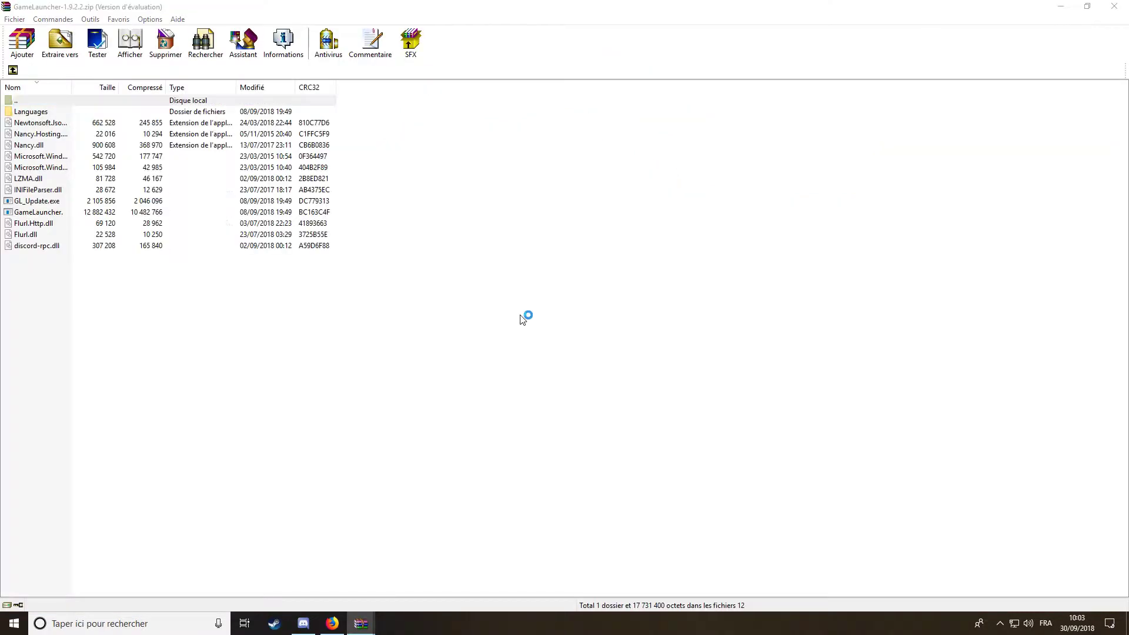
left_click(758, 133)
left_click_drag(731, 4, 346, 61)
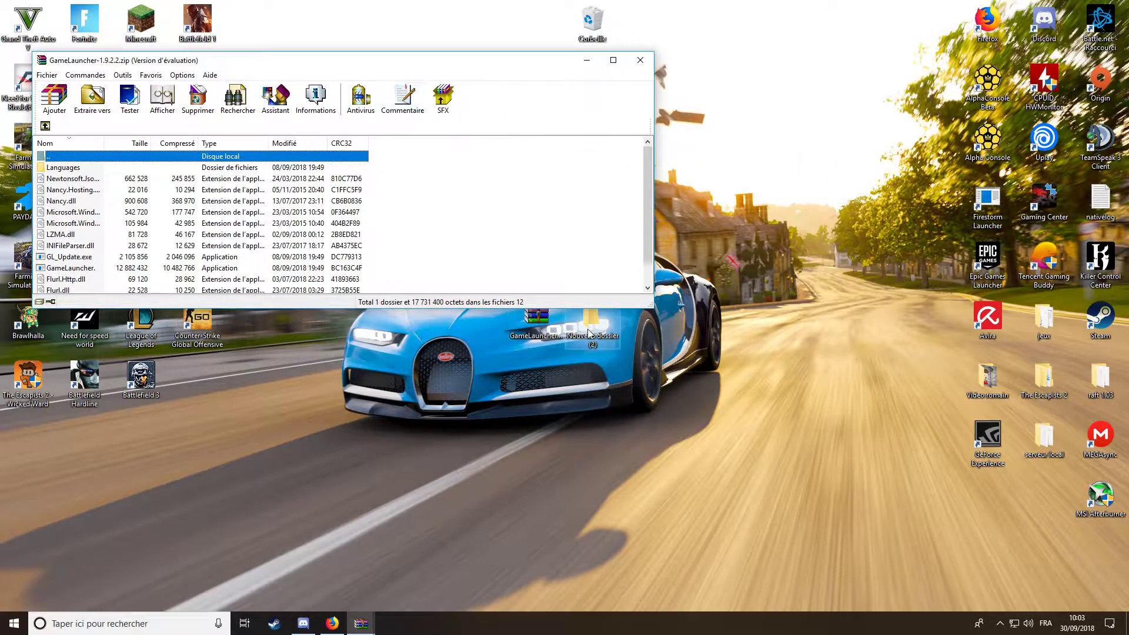
left_click_drag(587, 329, 644, 331)
scroll(426, 235, "down", 2)
left_click(143, 287)
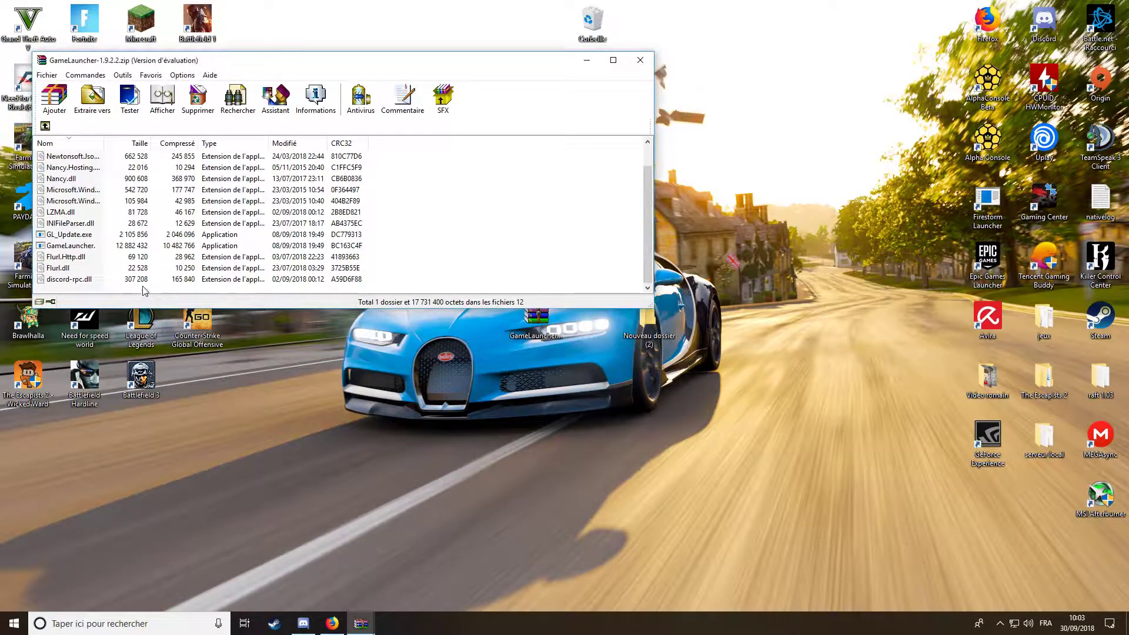
left_click_drag(142, 290, 143, 166)
scroll(143, 166, "up", 1)
left_click(431, 192)
Extract the Languages folder and all files of the archive into Nouveau dossier (2), and minimise the archive window.
left_click(343, 170)
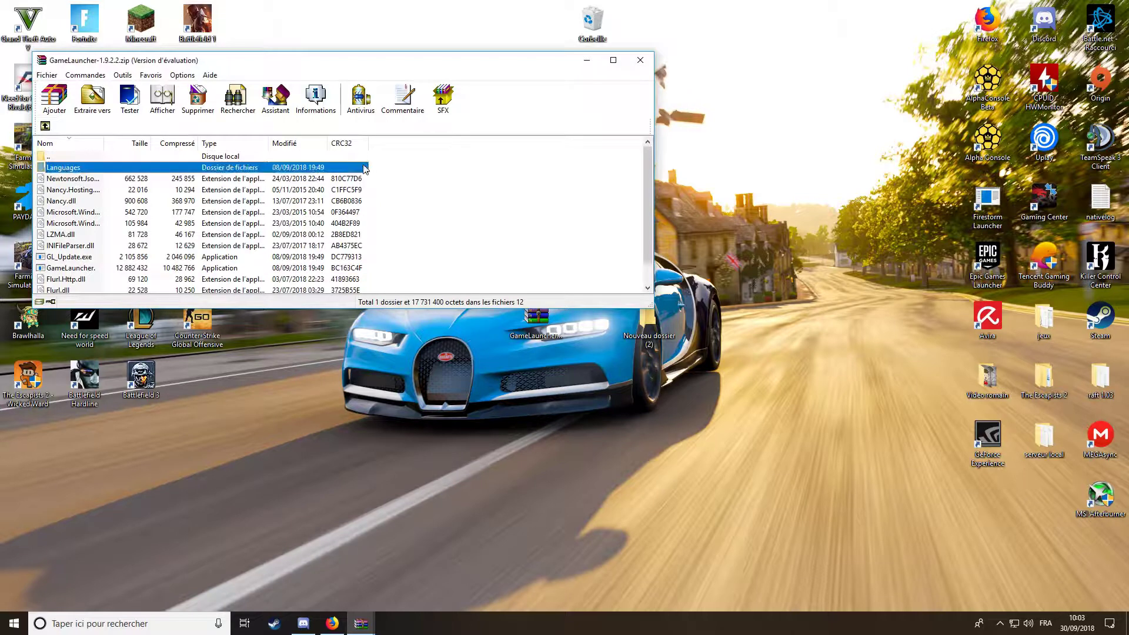
left_click_drag(357, 175, 345, 288)
left_click_drag(301, 237, 651, 331)
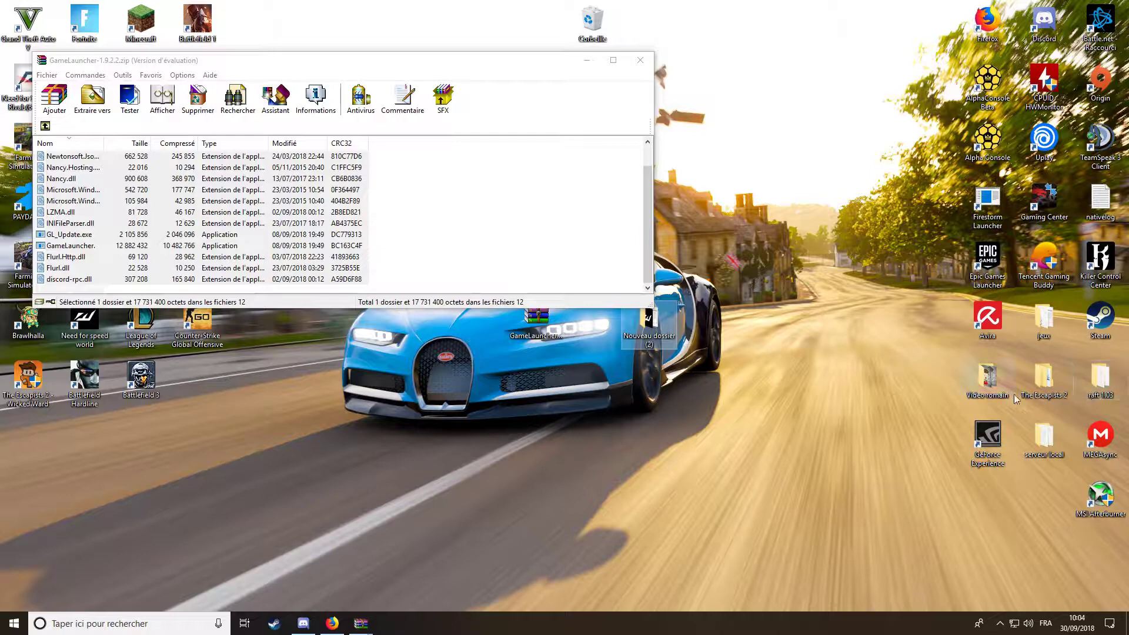
left_click(586, 61)
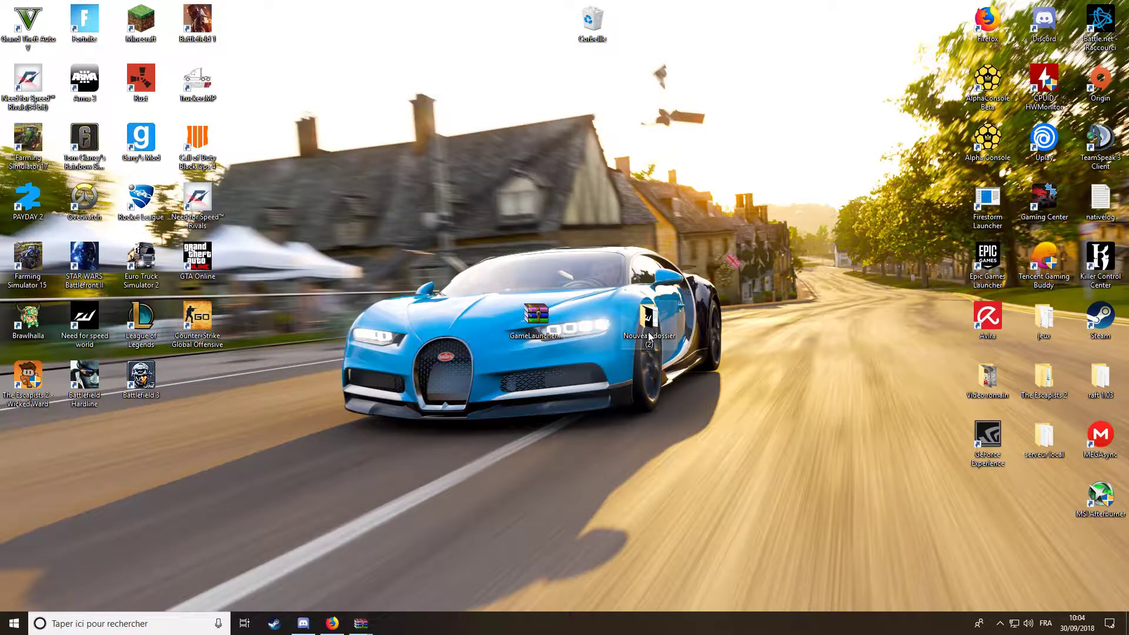
Start GameLauncher from the Nouveau dossier (2) folder and accept its first-launch notice.
double_click(673, 327)
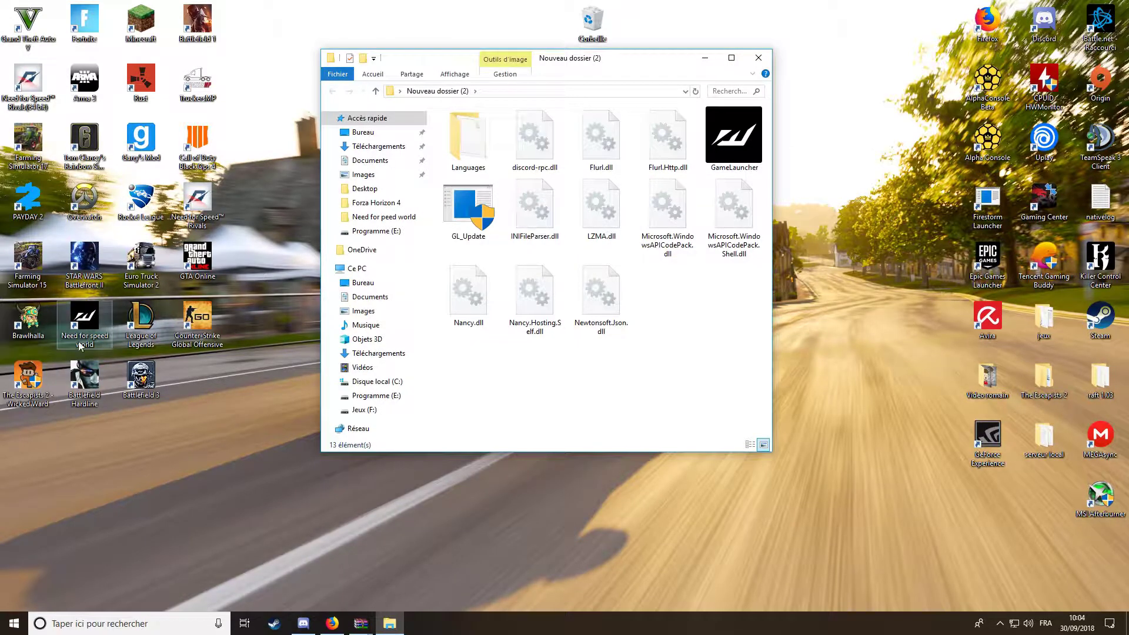
double_click(744, 144)
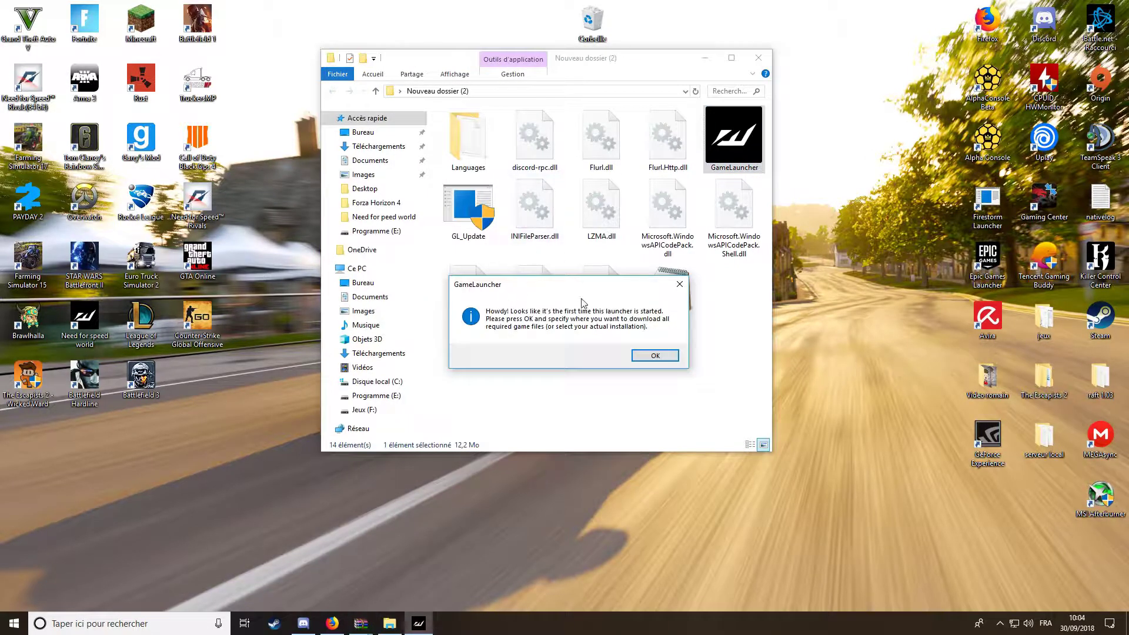
left_click_drag(581, 290, 634, 287)
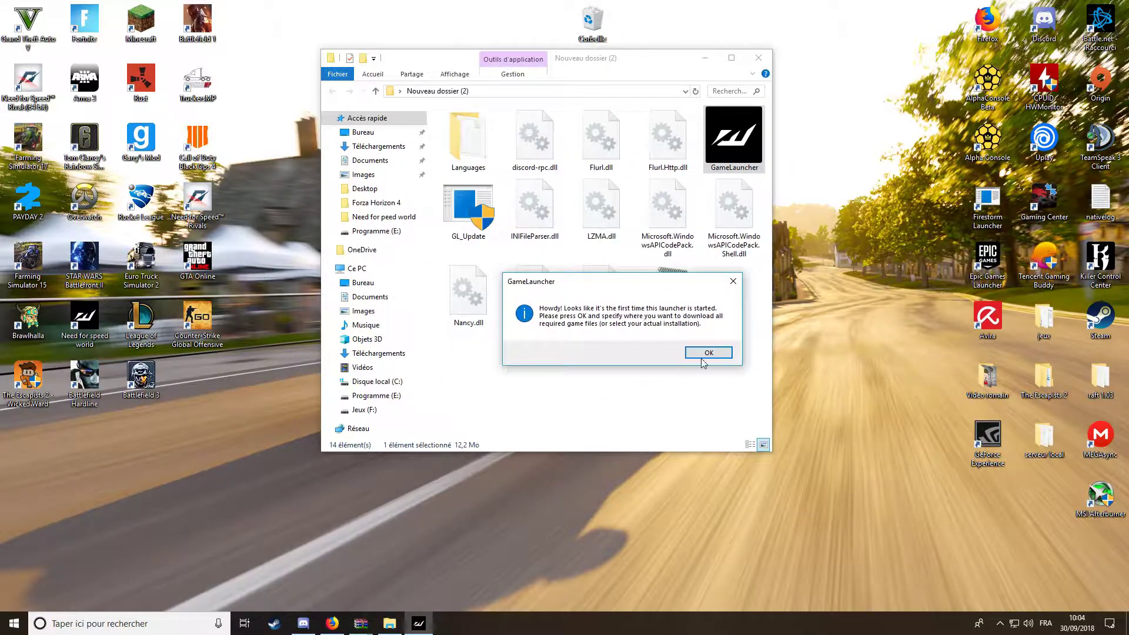
left_click(703, 355)
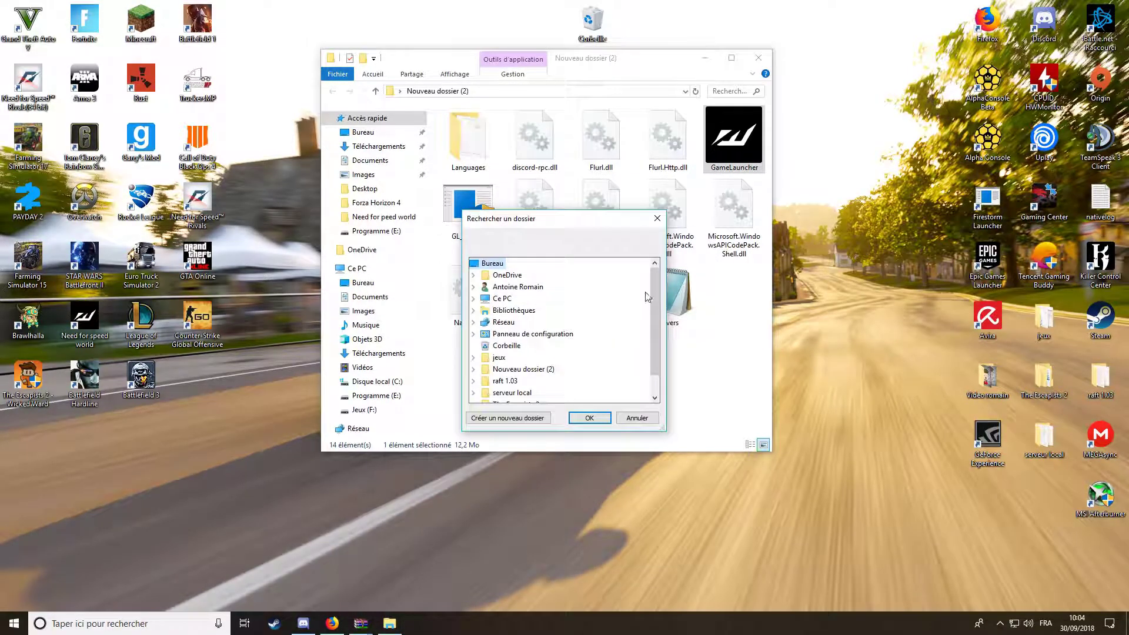
Expand Ce PC and its Programme (E:) drive in the folder tree for choosing the game file location.
scroll(653, 305, "down", 1)
scroll(478, 306, "up", 1)
left_click(474, 299)
scroll(488, 341, "down", 3)
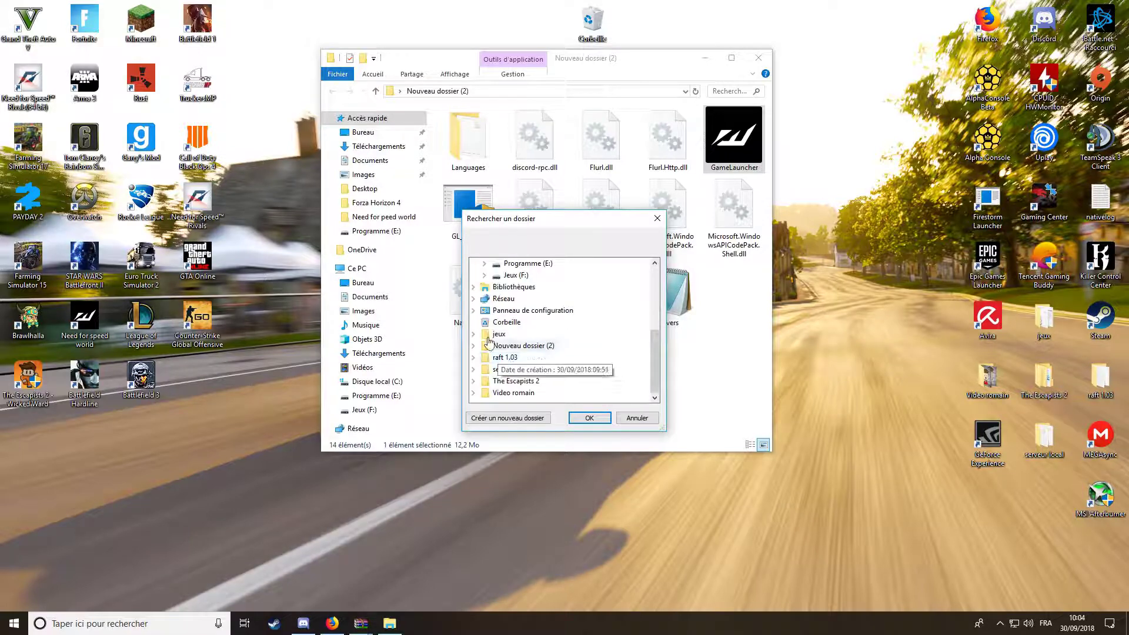
scroll(488, 341, "up", 4)
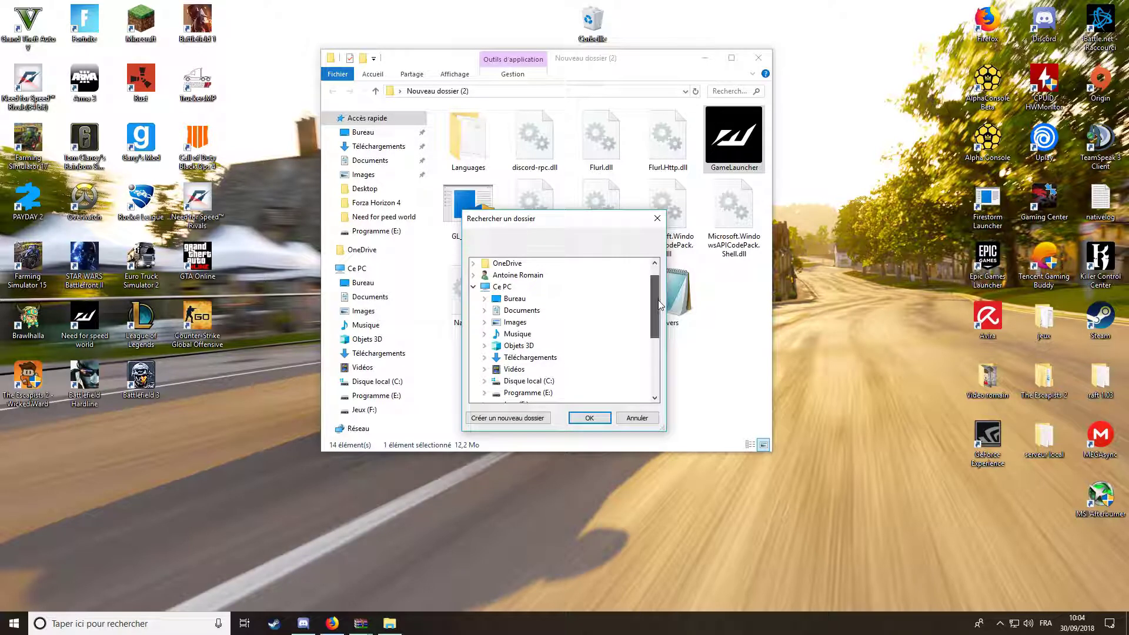
scroll(657, 307, "down", 1)
left_click(486, 370)
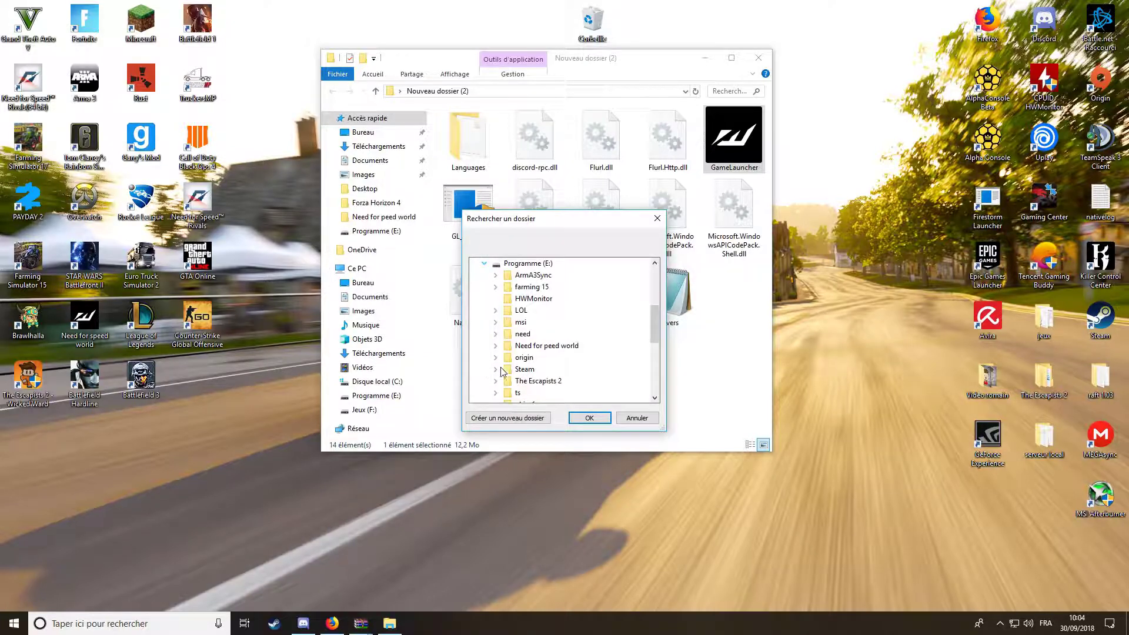
Look through the folders on the E: drive, including Need for peed world, and select Programme (E:) itself.
left_click_drag(653, 325, 638, 342)
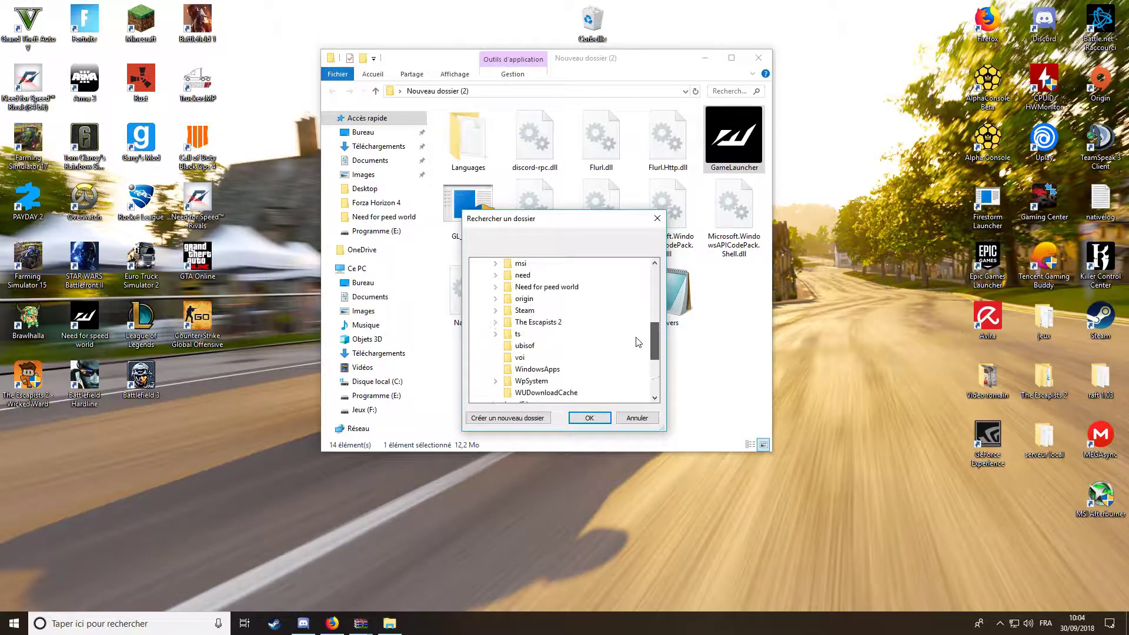
scroll(635, 335, "up", 3)
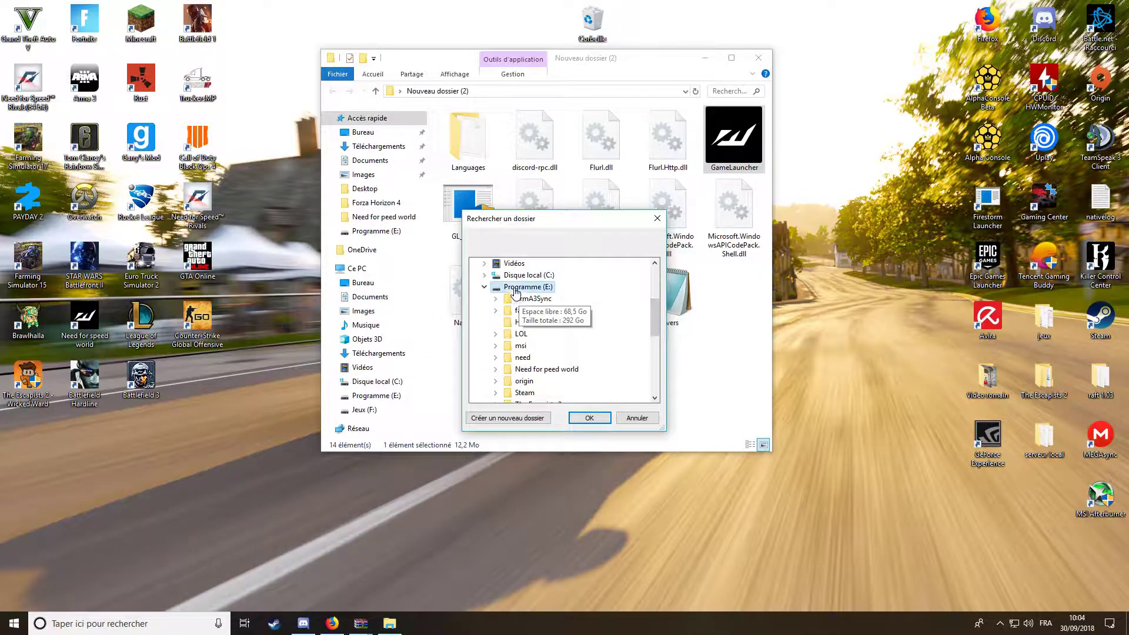
left_click(546, 371)
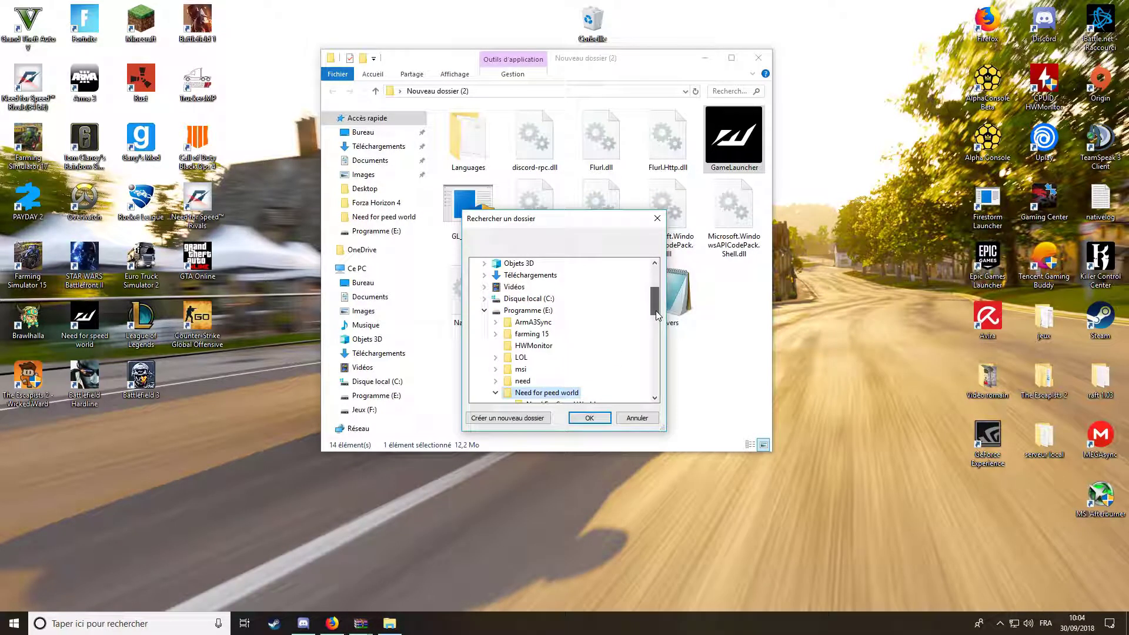
scroll(657, 316, "down", 2)
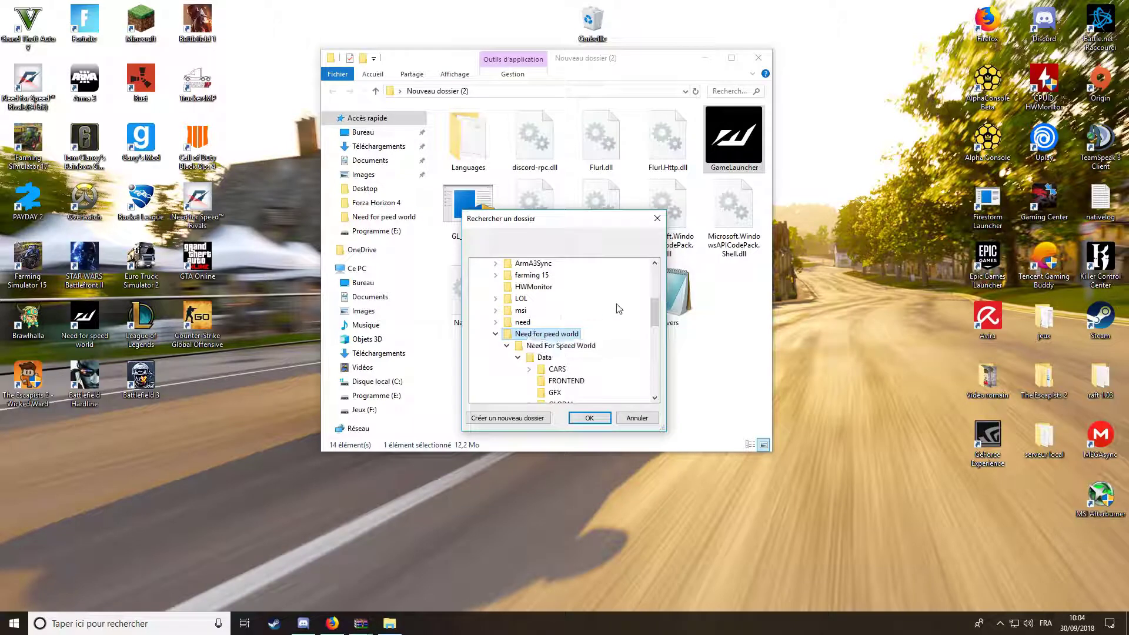
left_click_drag(657, 312, 635, 301)
left_click(497, 310)
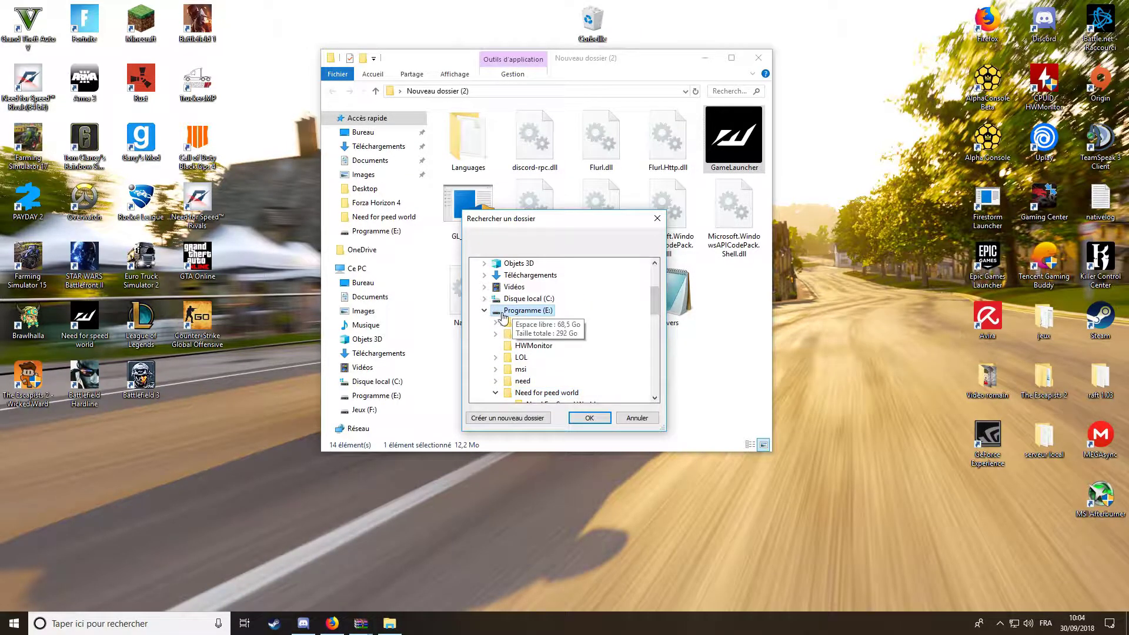
Create a new folder on Programme (E:) and open its name for editing.
left_click(501, 418)
left_click(543, 364)
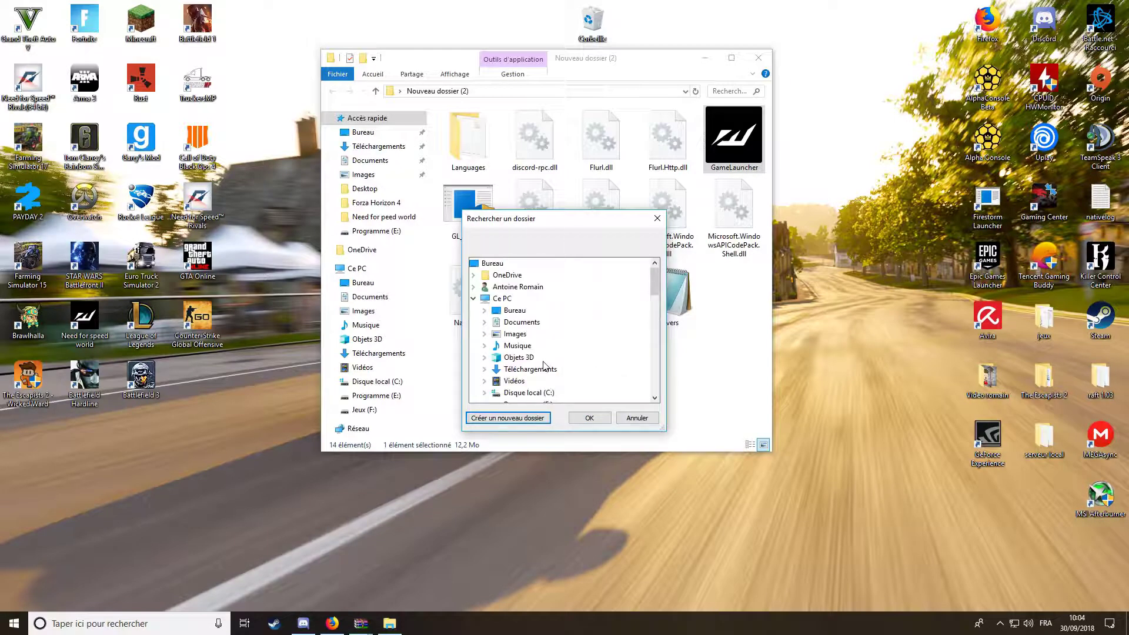
left_click(556, 392)
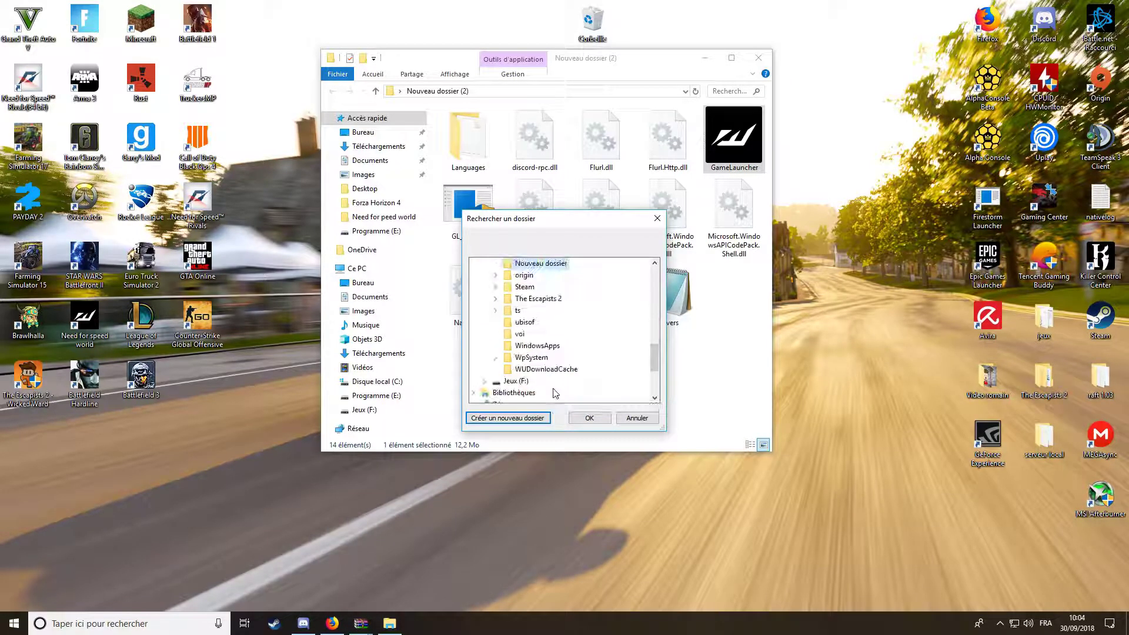
right_click(524, 265)
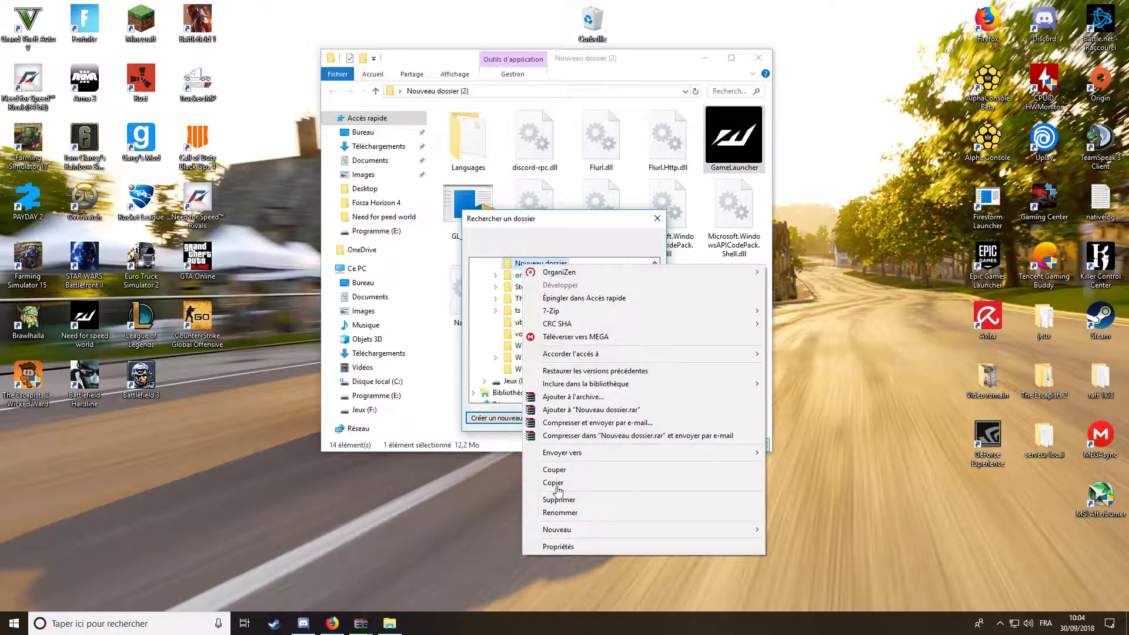
left_click(559, 513)
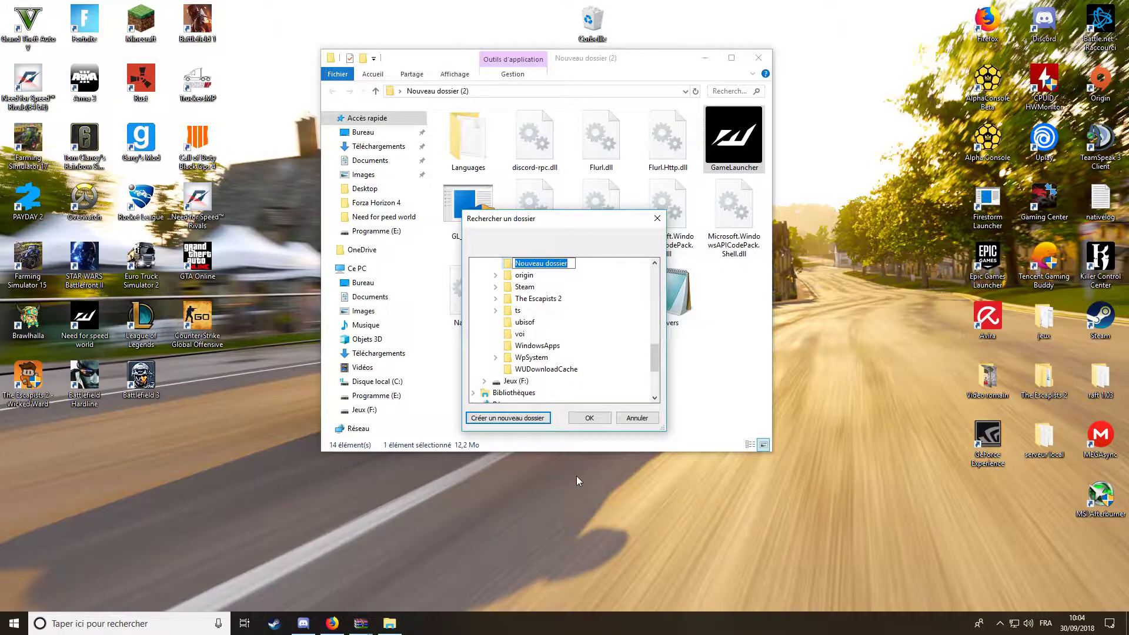
Try to name the new folder "need", declining to merge it with the existing folder.
type("need")
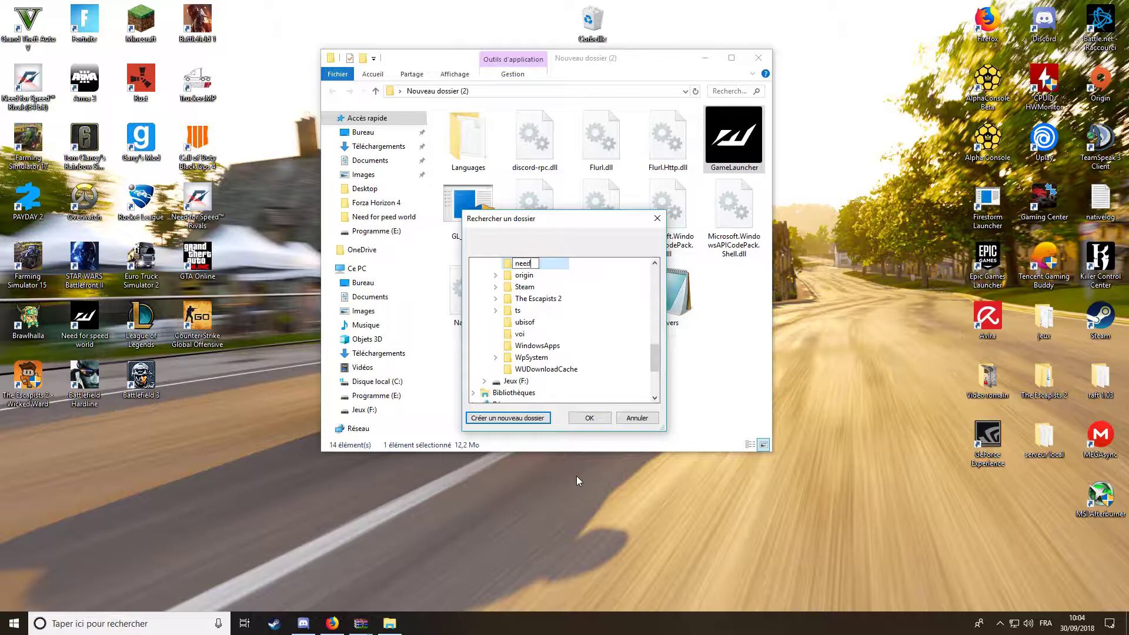
left_click(581, 418)
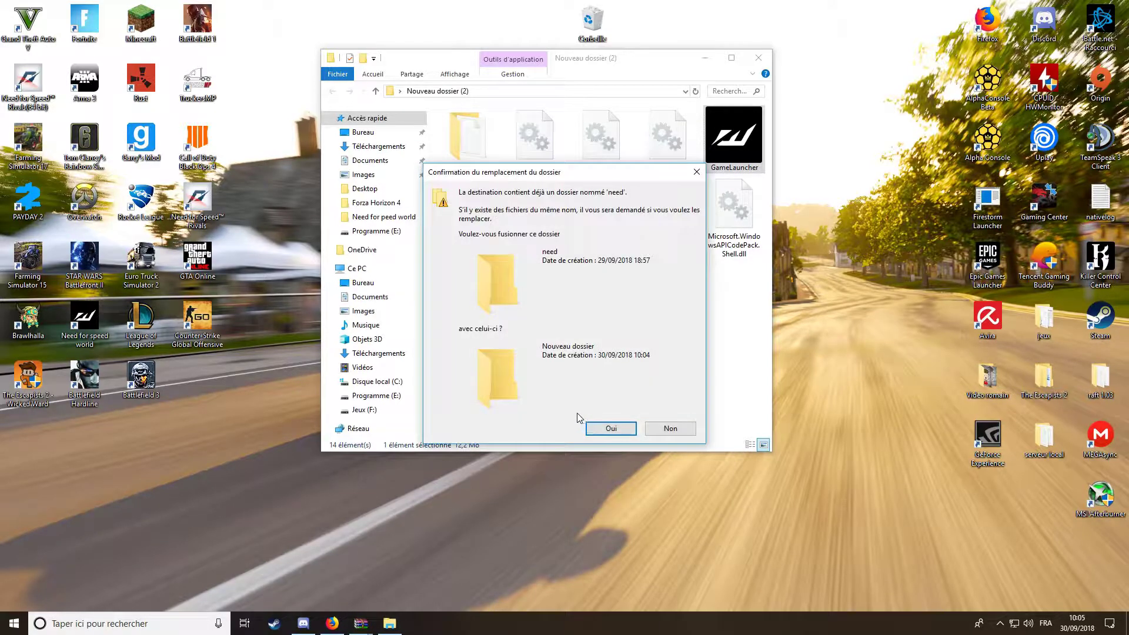
left_click(646, 428)
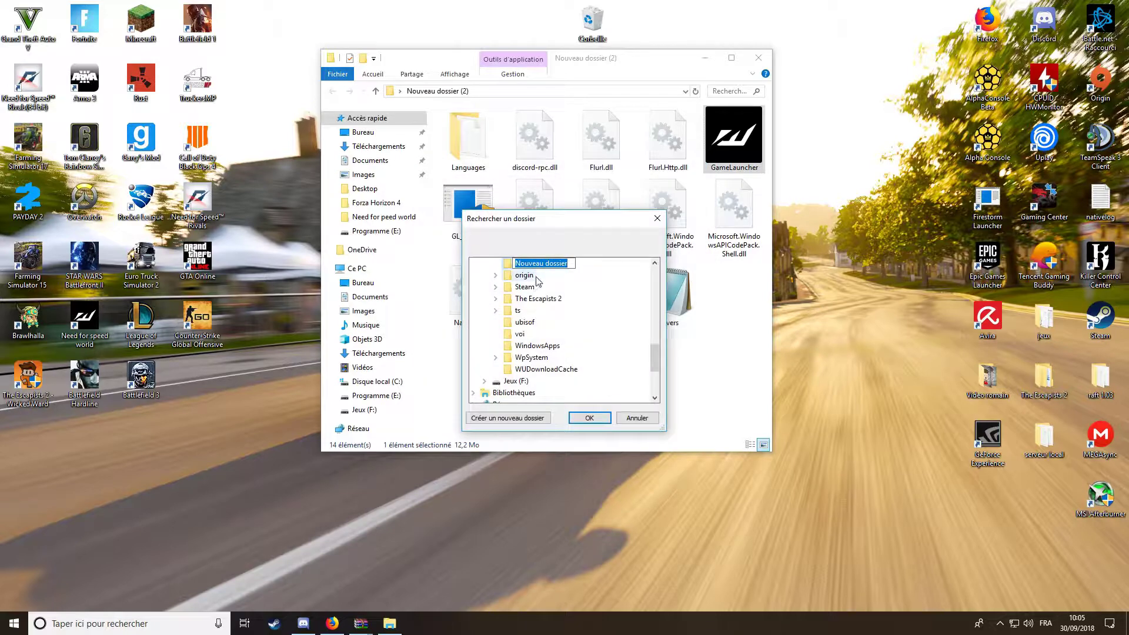
Name the new folder "need for" and confirm it as the location for the game files.
type("need")
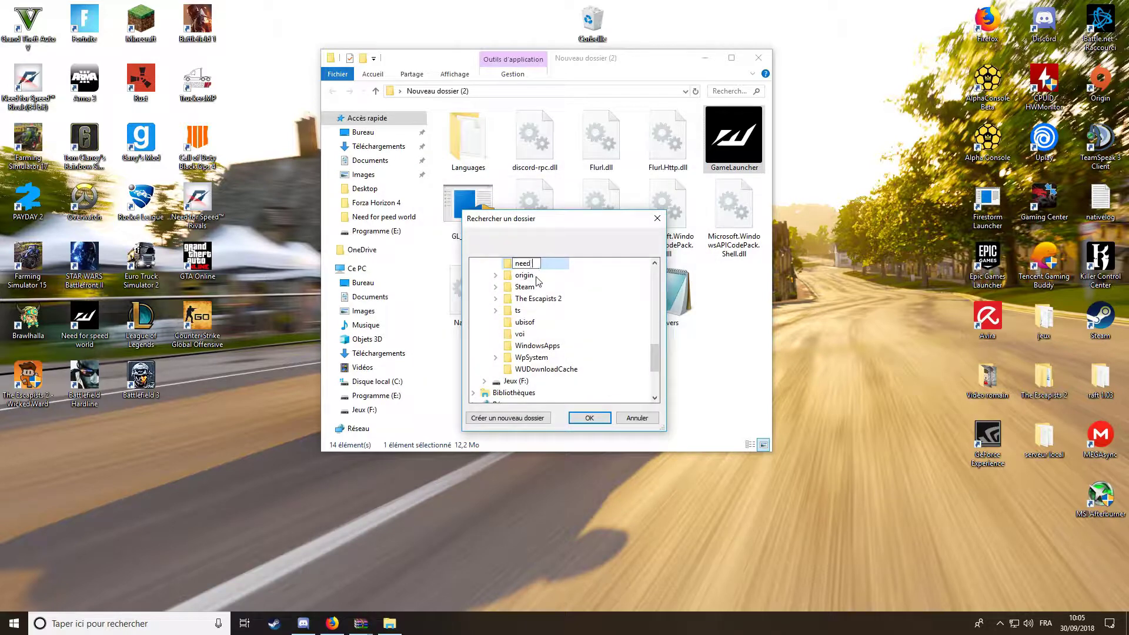
type(" for")
key("Return")
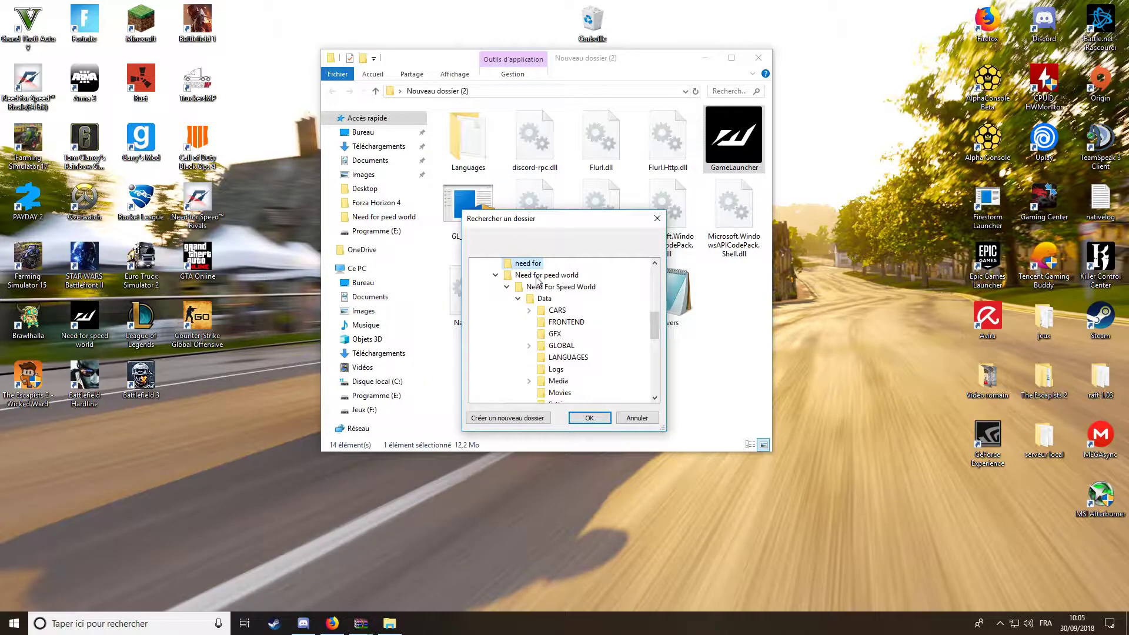
left_click(589, 418)
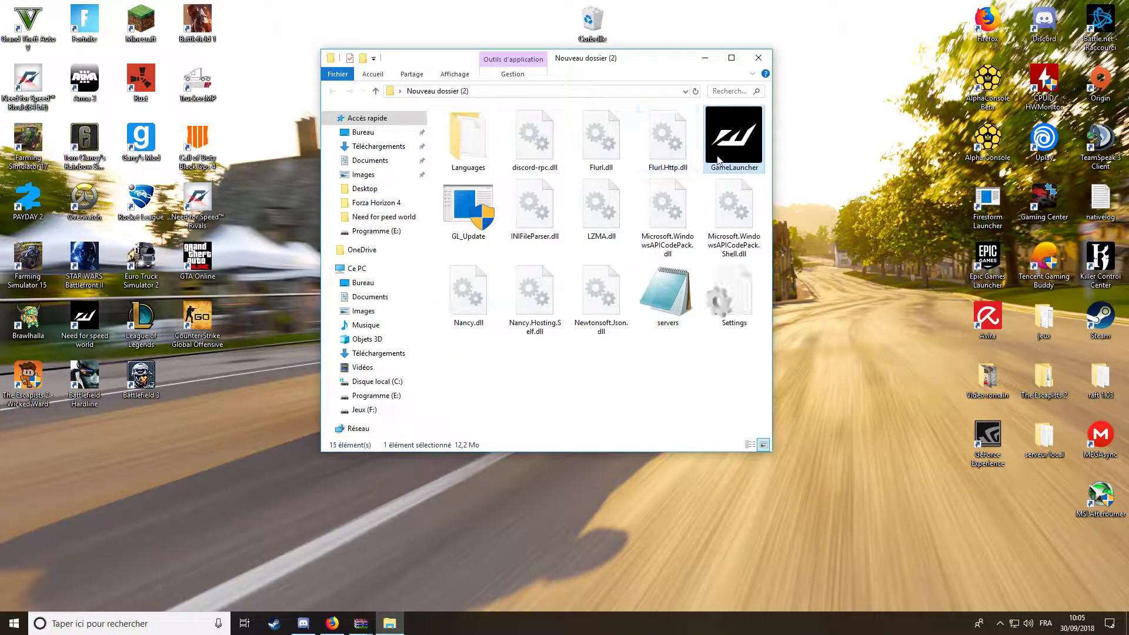
left_click(704, 57)
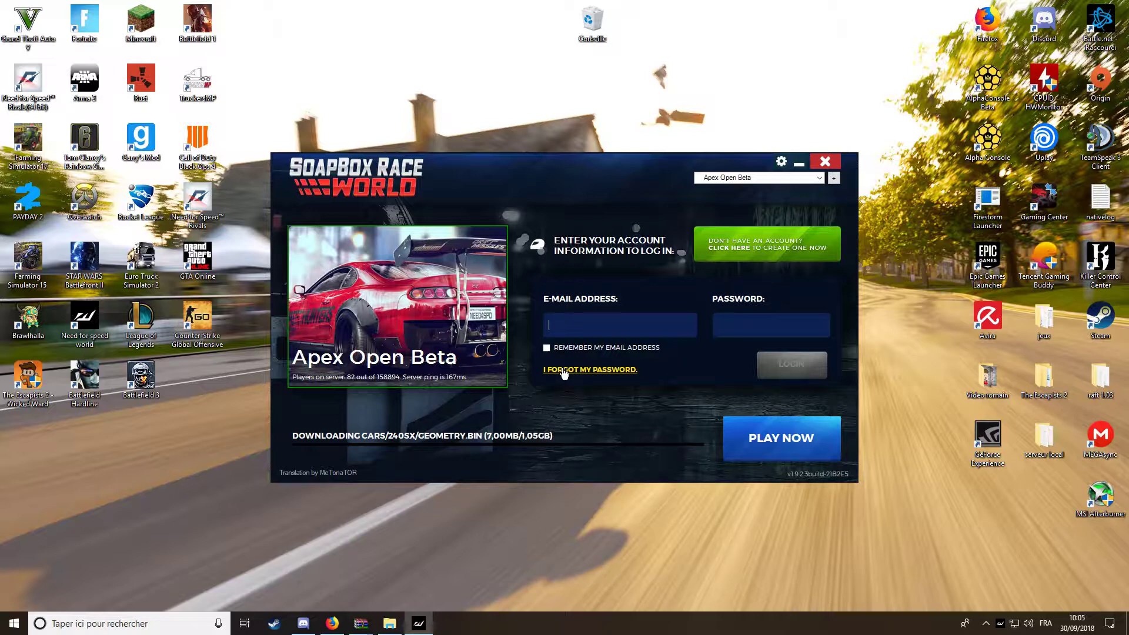
View the account registration form for Apex Open Beta and return to the login screen without registering.
left_click(765, 241)
left_click(343, 286)
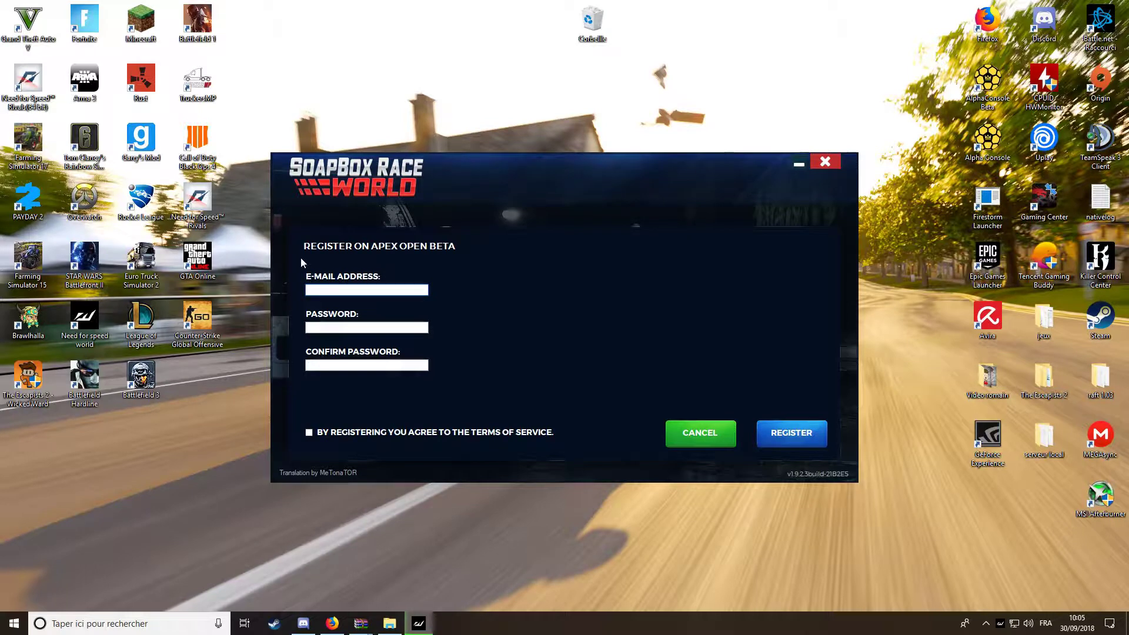
left_click(722, 429)
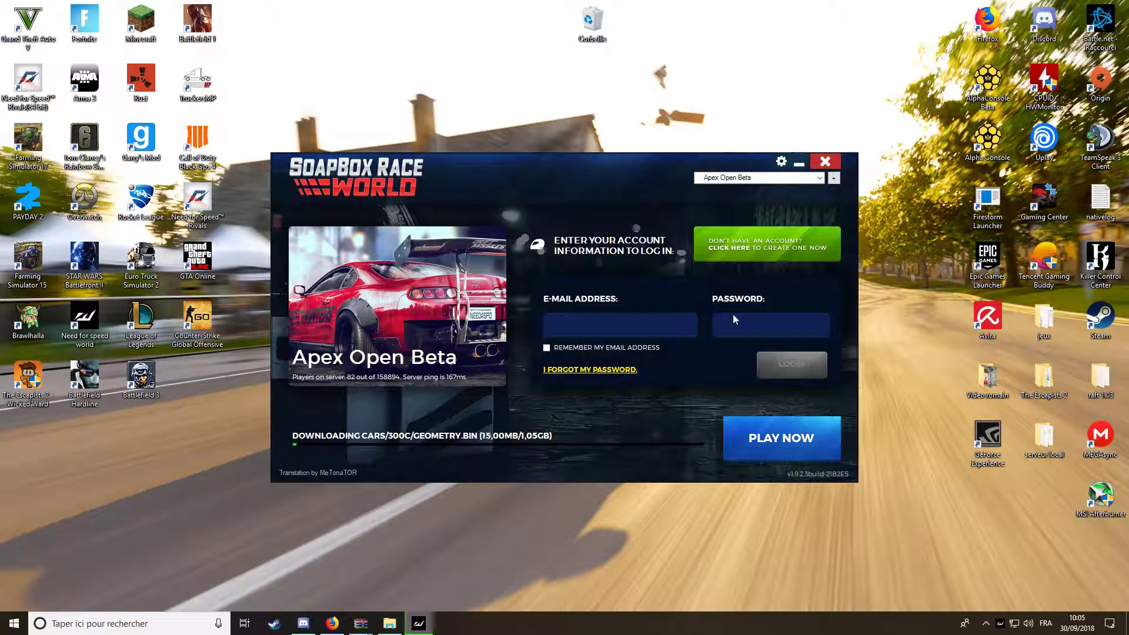
Close the launcher and start the existing Need for speed world installation from the desktop.
left_click(825, 163)
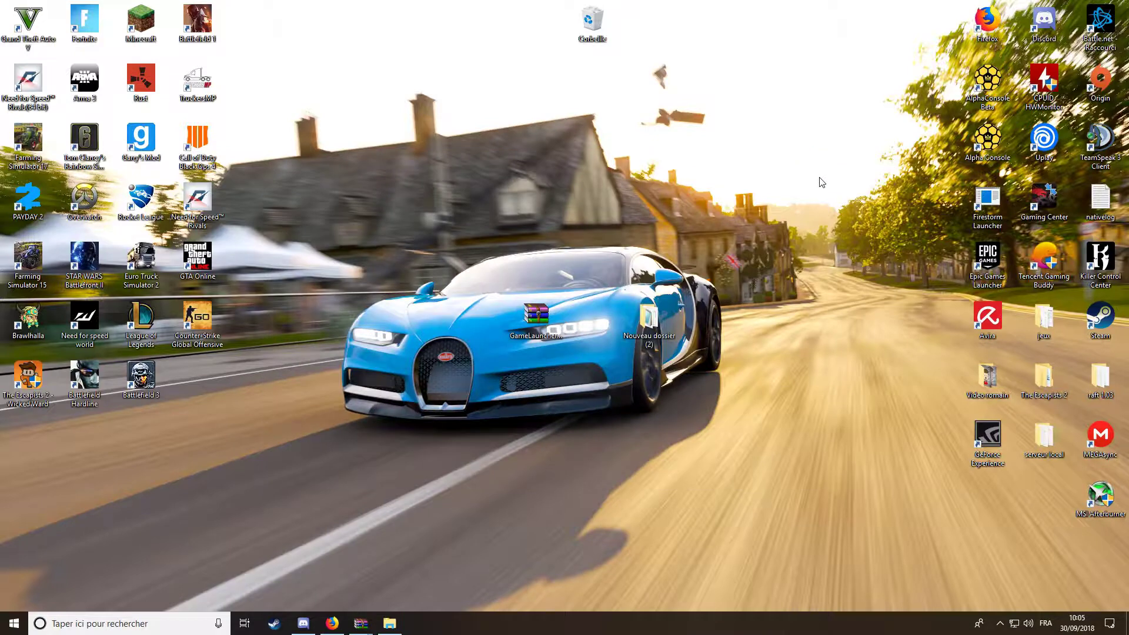
left_click(92, 330)
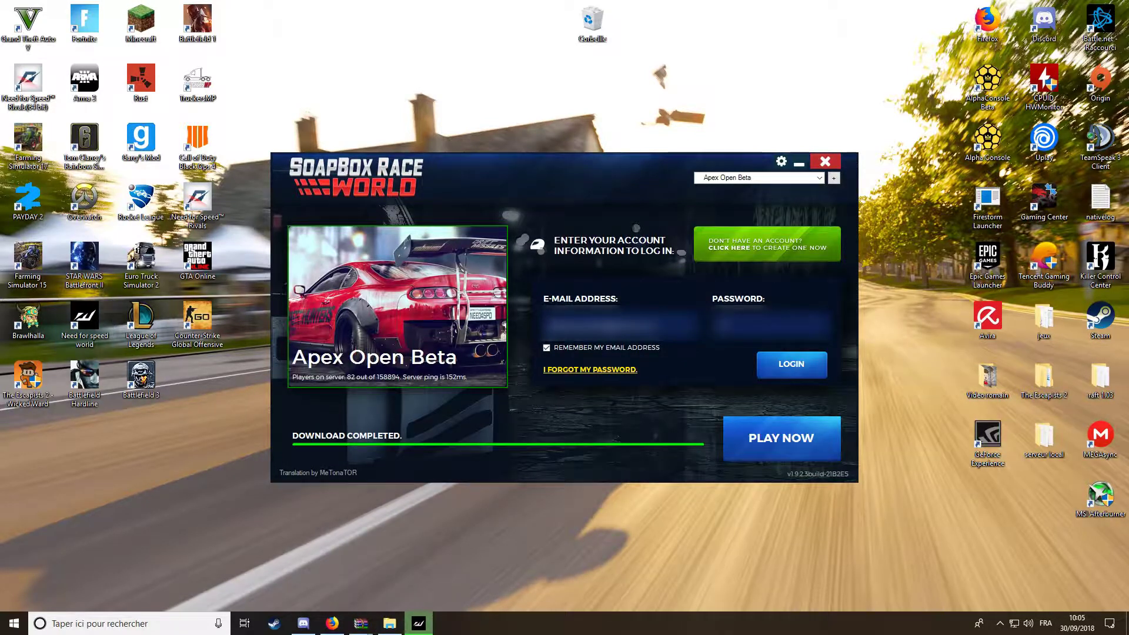
Enter the account password, log in to Apex Open Beta and start the game.
key("Caps_Lock")
type("•**********")
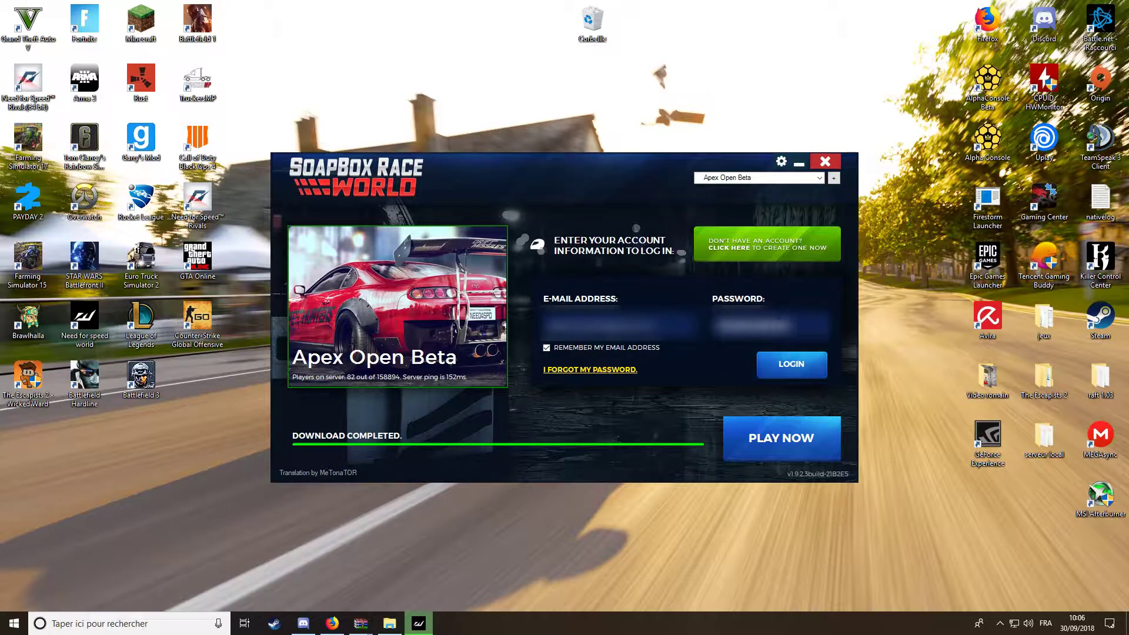
left_click(812, 372)
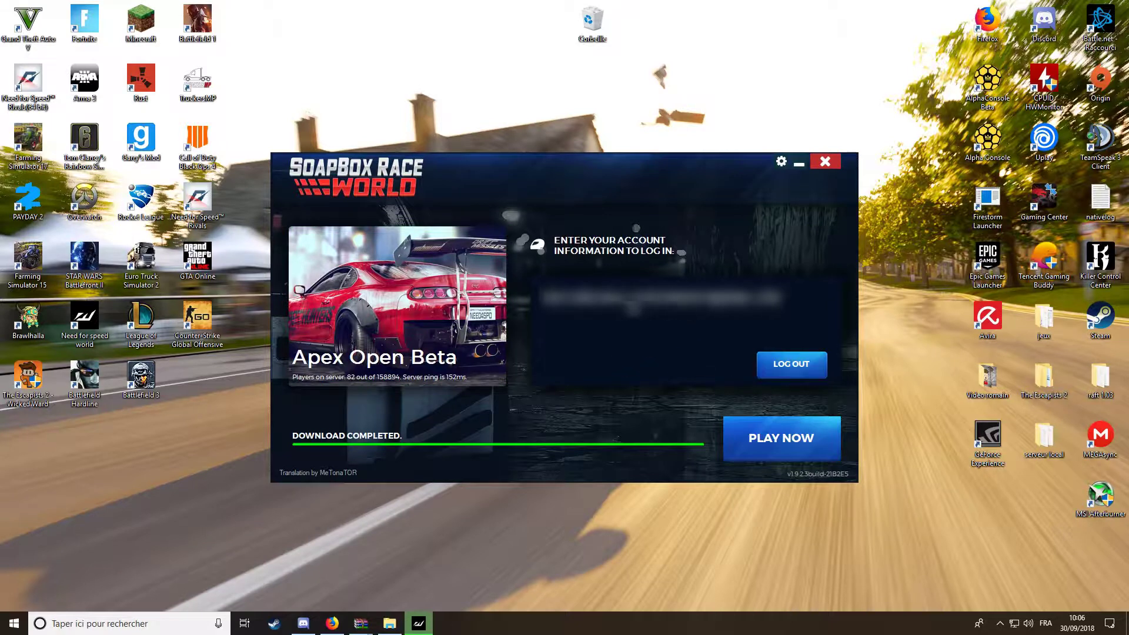
left_click(785, 439)
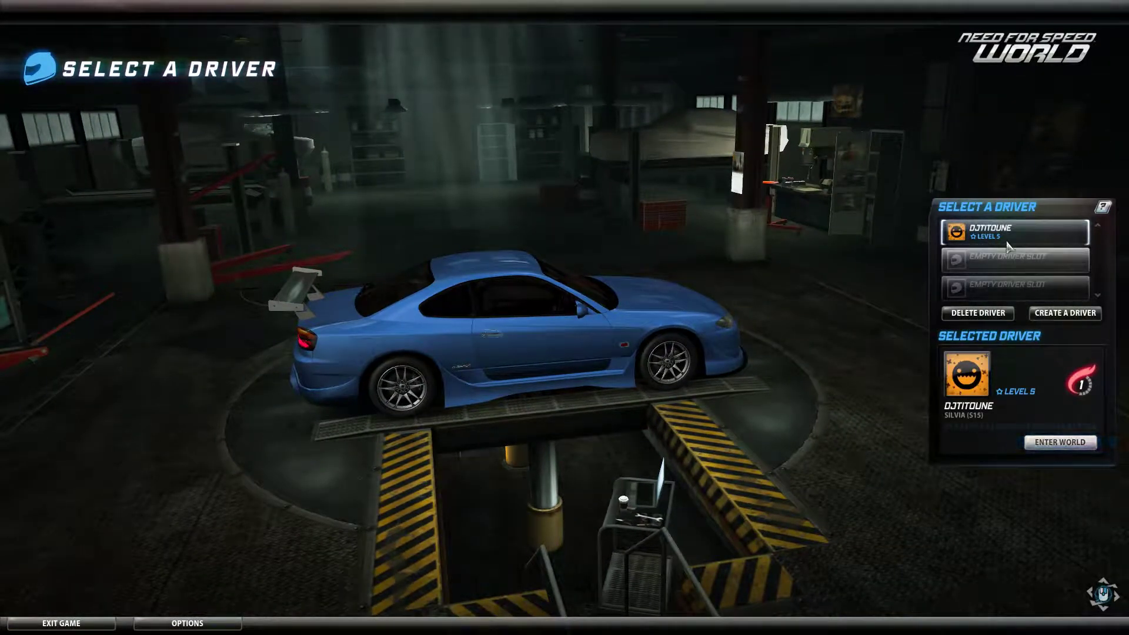
Enter the world with the existing level 5 driver and drive the Silvia out of the alley onto the main road.
left_click_drag(749, 354, 485, 334)
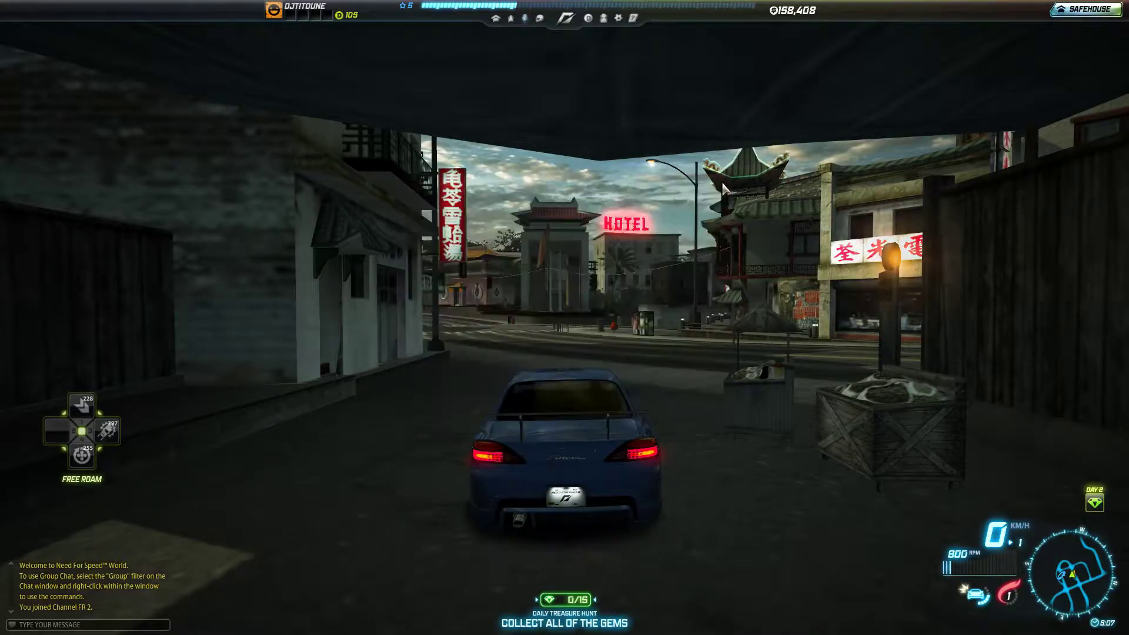
key("Up")
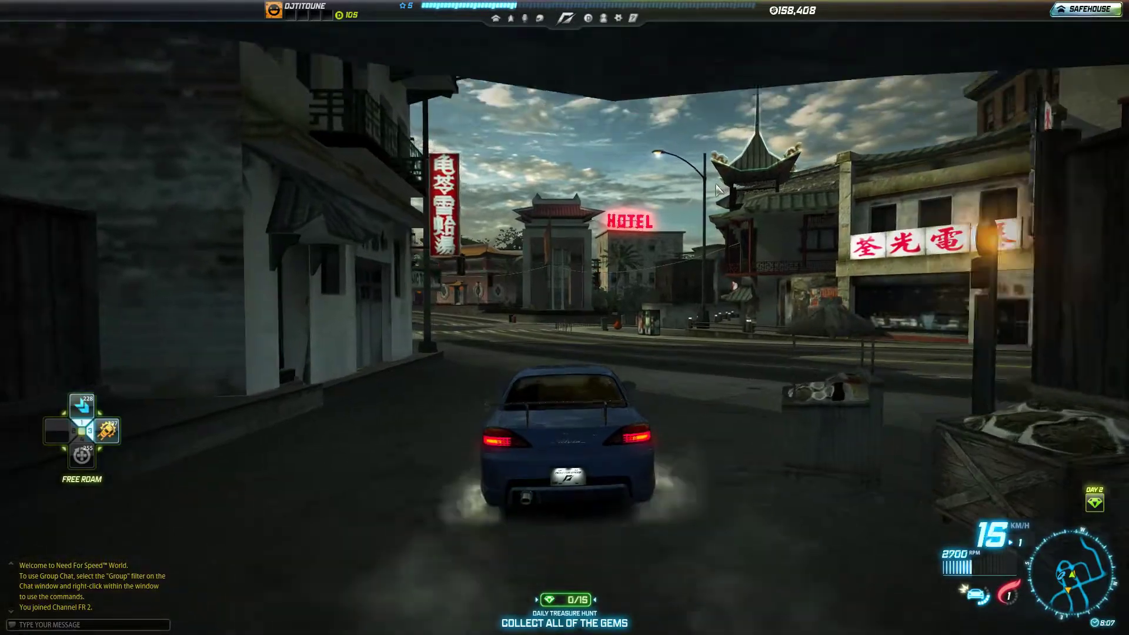
key("Up")
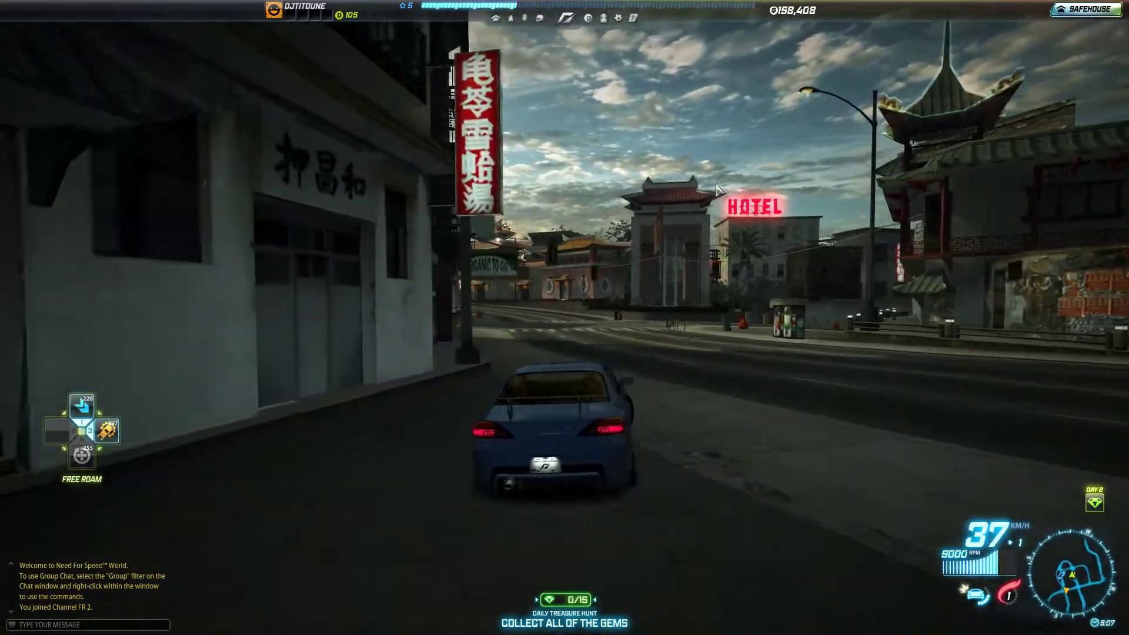
key("Up")
key("Left")
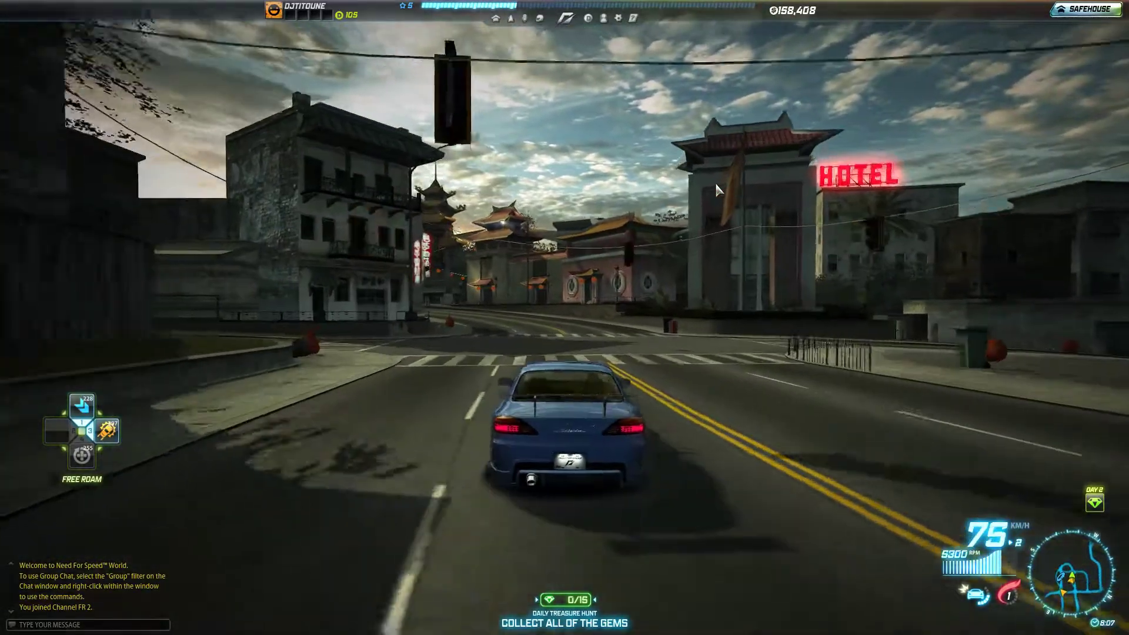
Make a handbrake turn at the crossing and drive back along the street towards the white car.
key("Right")
key("space")
key("Right")
key("Up")
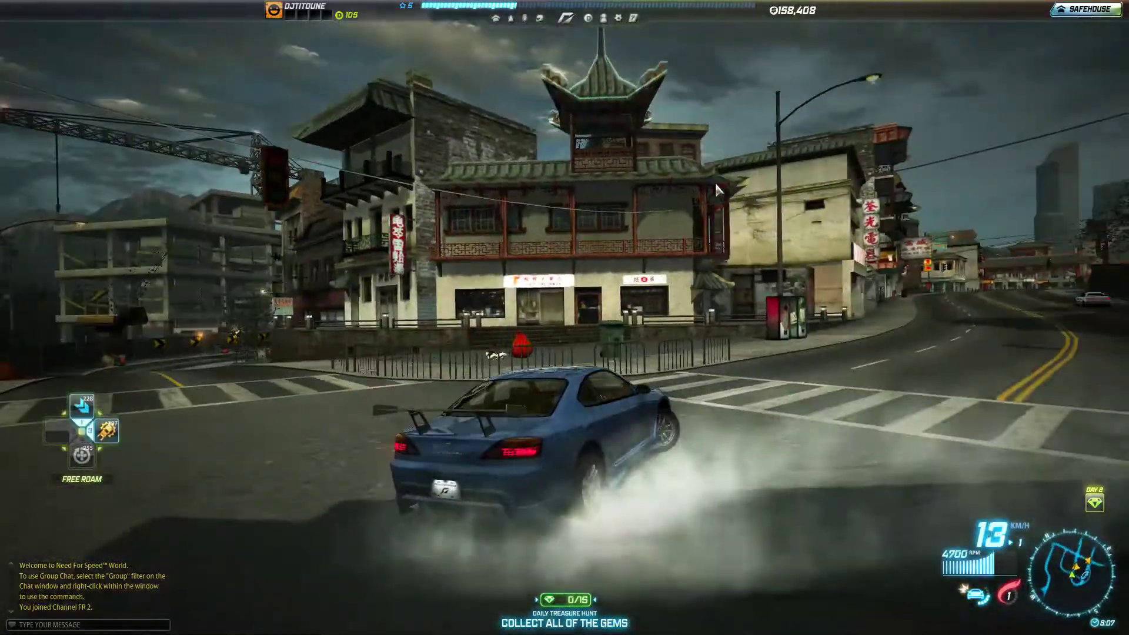
key("Up")
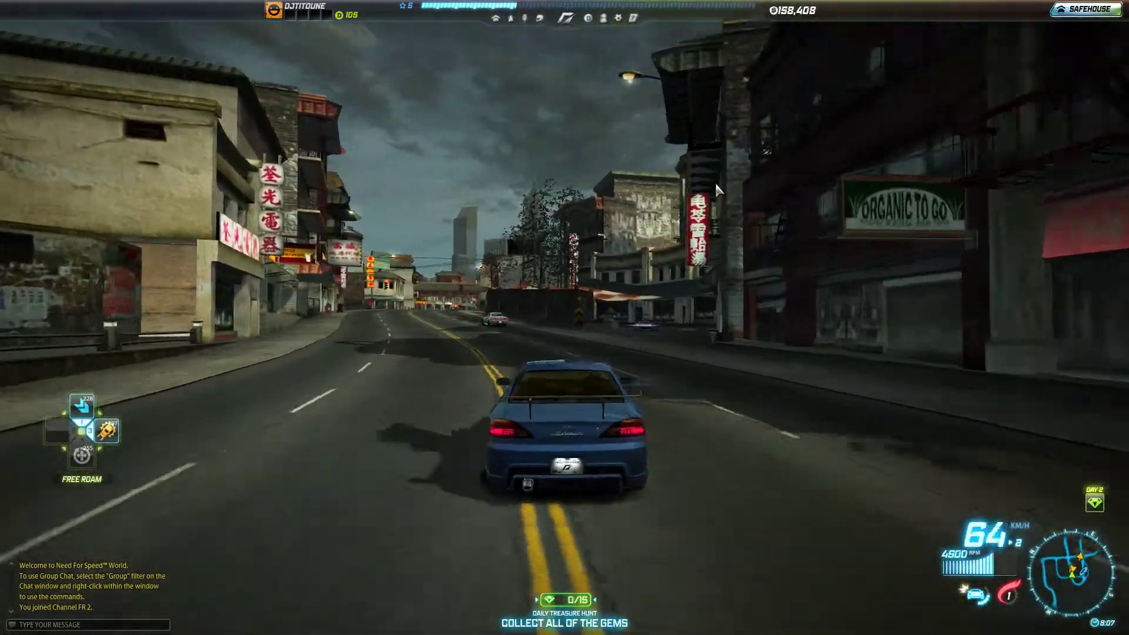
key("Up")
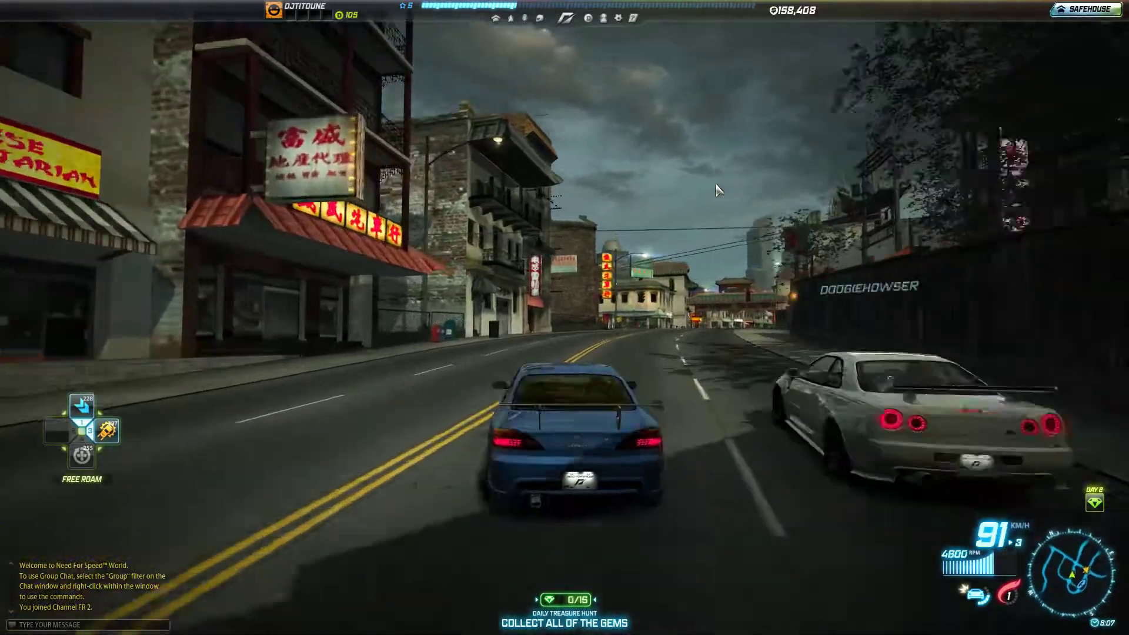
Spin the Silvia around beside the white car, cycle the camera views and back up briefly.
key("Right")
key("space")
key("Right")
key("c")
key("Up")
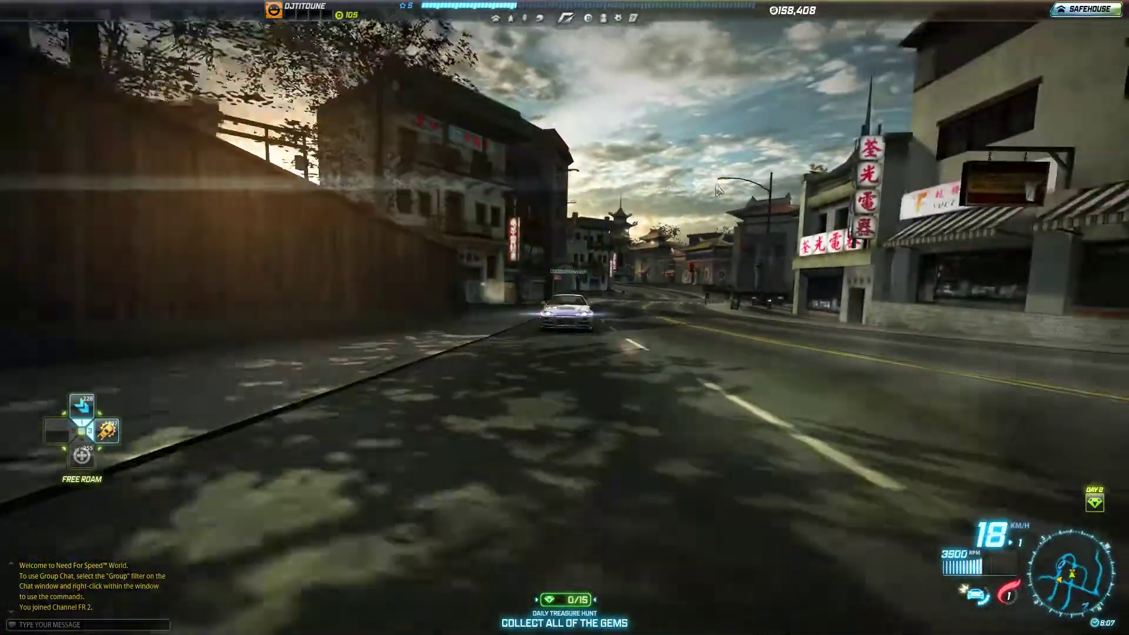
key("Down")
key("c")
key("c")
key("Up")
key("Down")
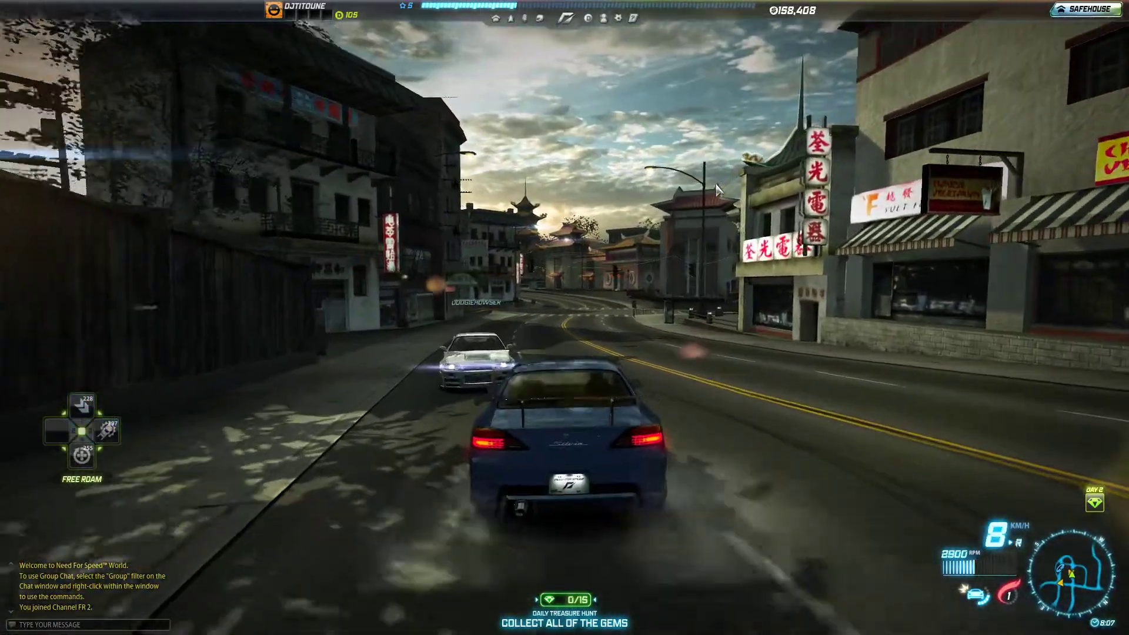
Drive forward past the white car and handbrake to a stop facing the covered yard.
key("Up")
key("Up")
key("Left")
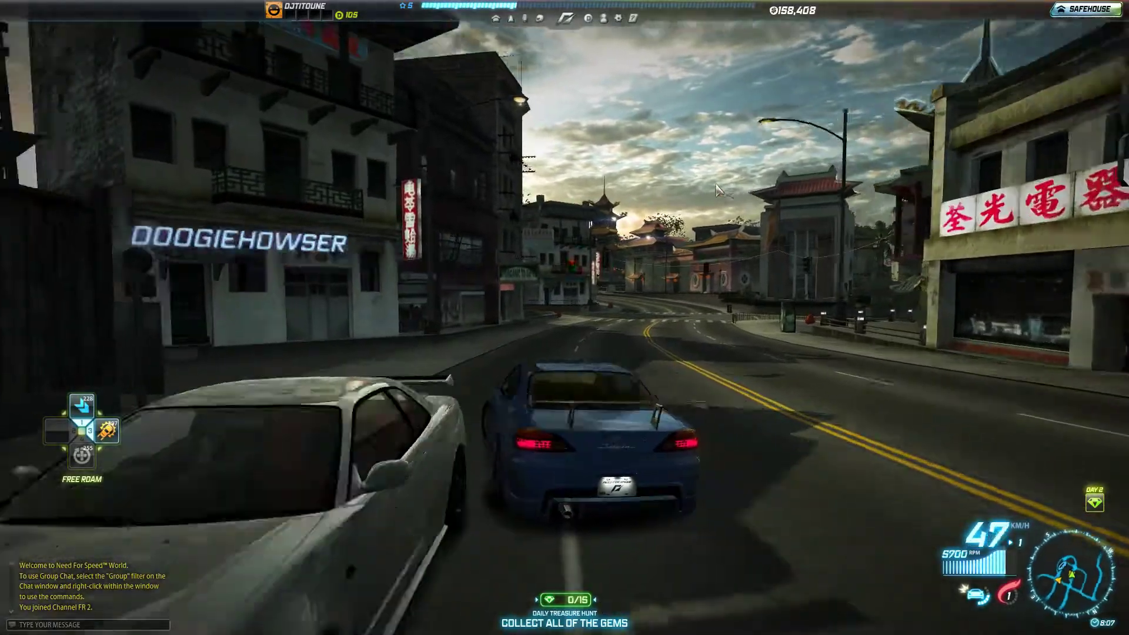
key("space")
View the audio options and the friends list, closing each one again.
key("Escape")
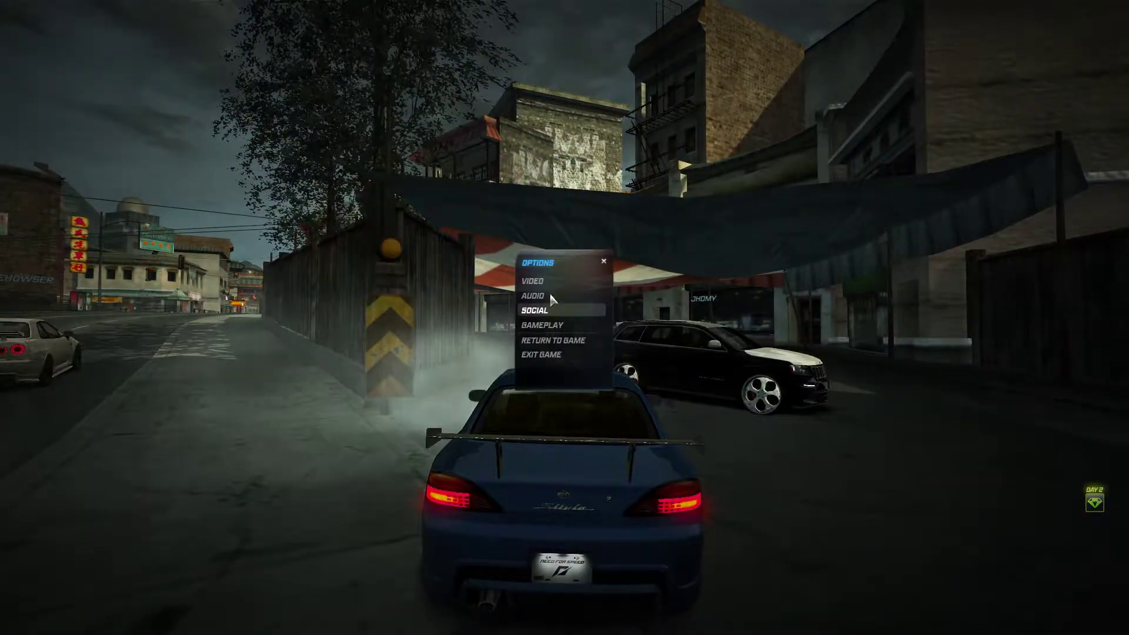
left_click(551, 297)
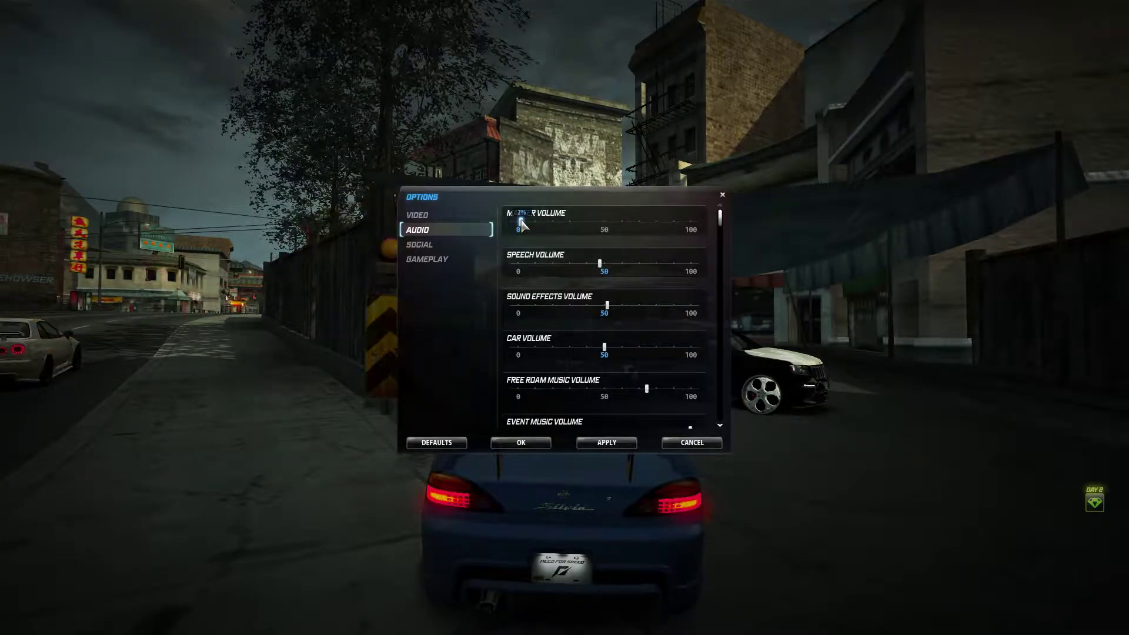
left_click(719, 194)
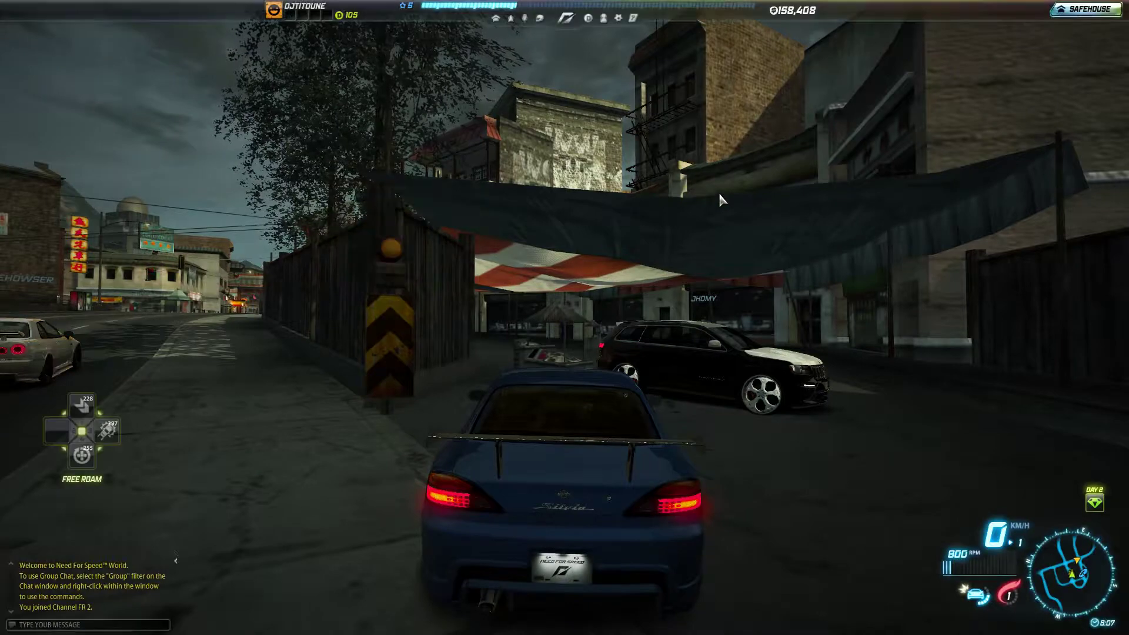
key("f")
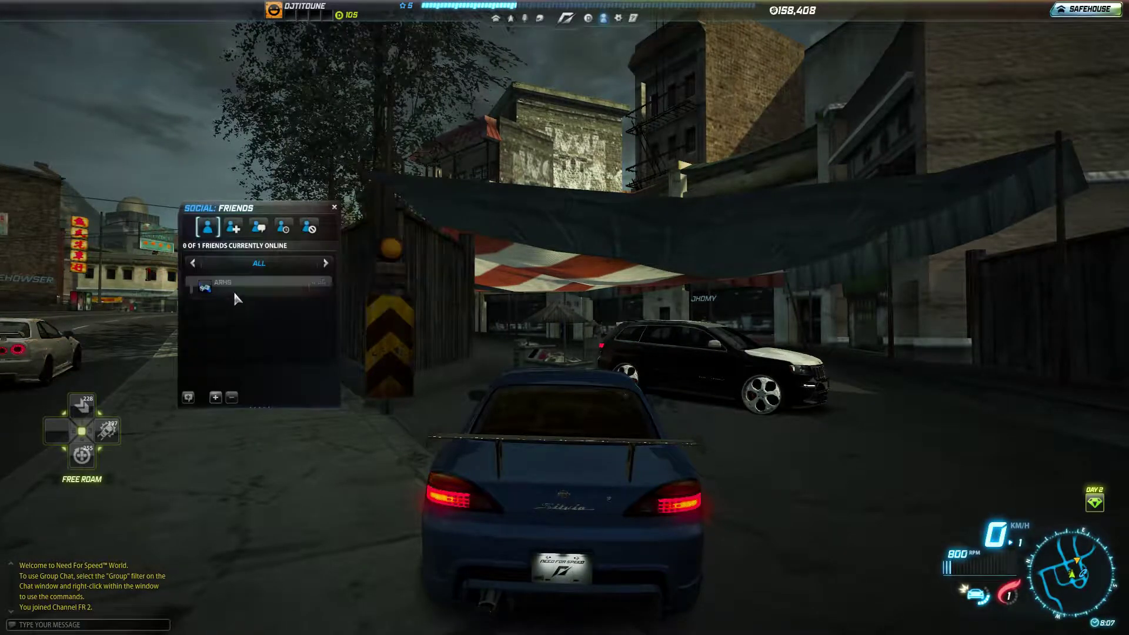
left_click(334, 208)
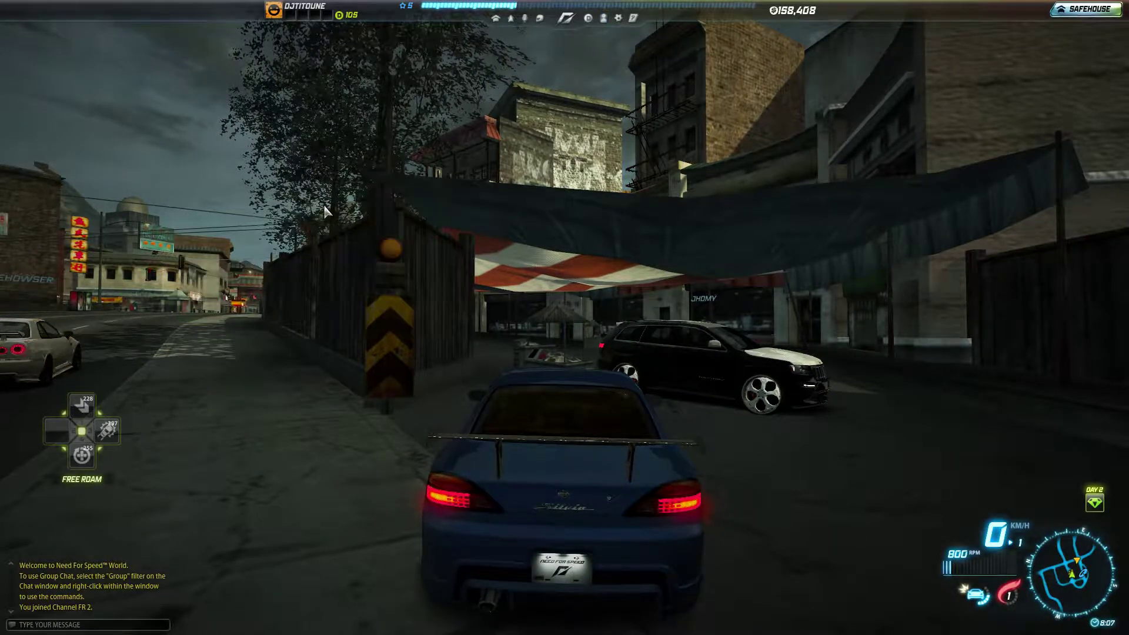
Go to the safehouse and open the car dealer.
key("Down")
key("Up")
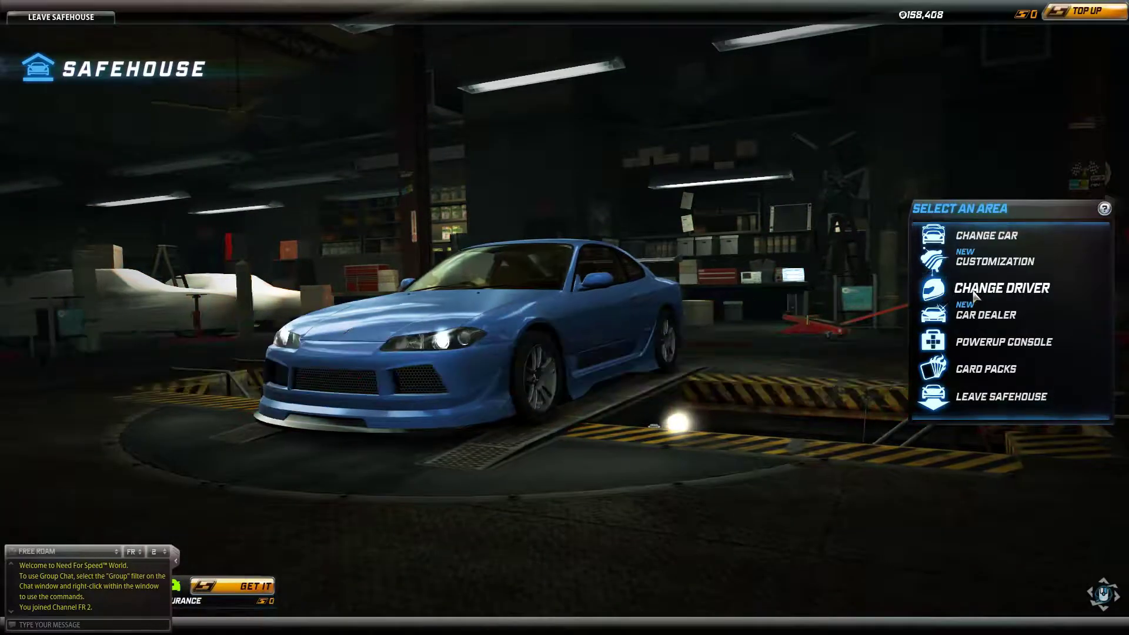
left_click(975, 316)
left_click(955, 235)
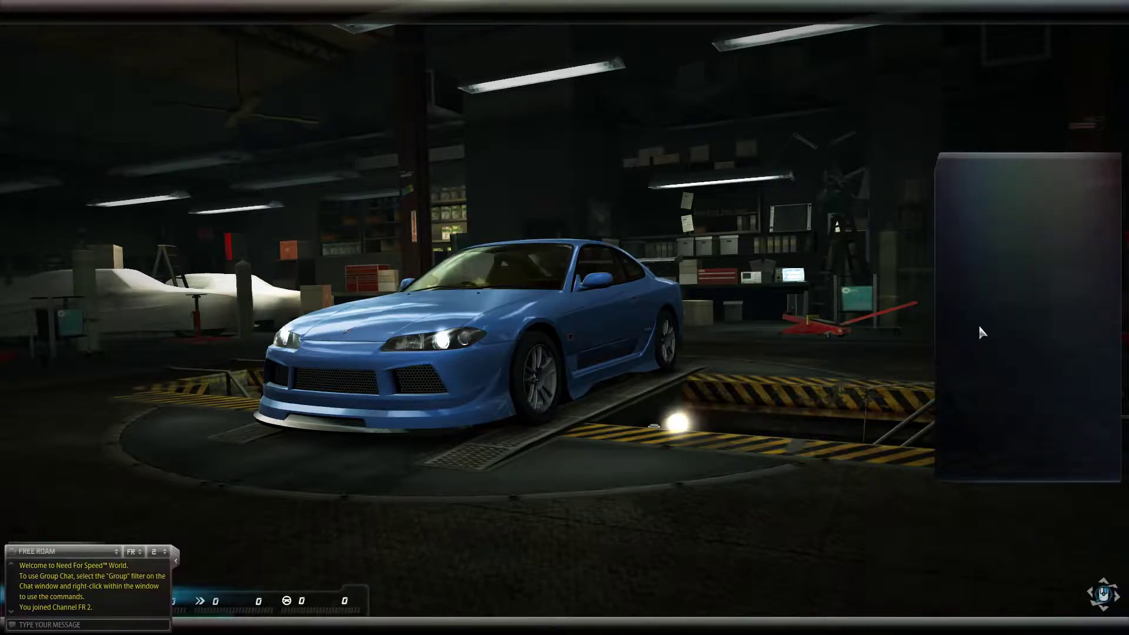
Preview the Aston Martin DBS Volante, then filter the dealer's cars to 'E' Class - Lowest.
left_click(975, 296)
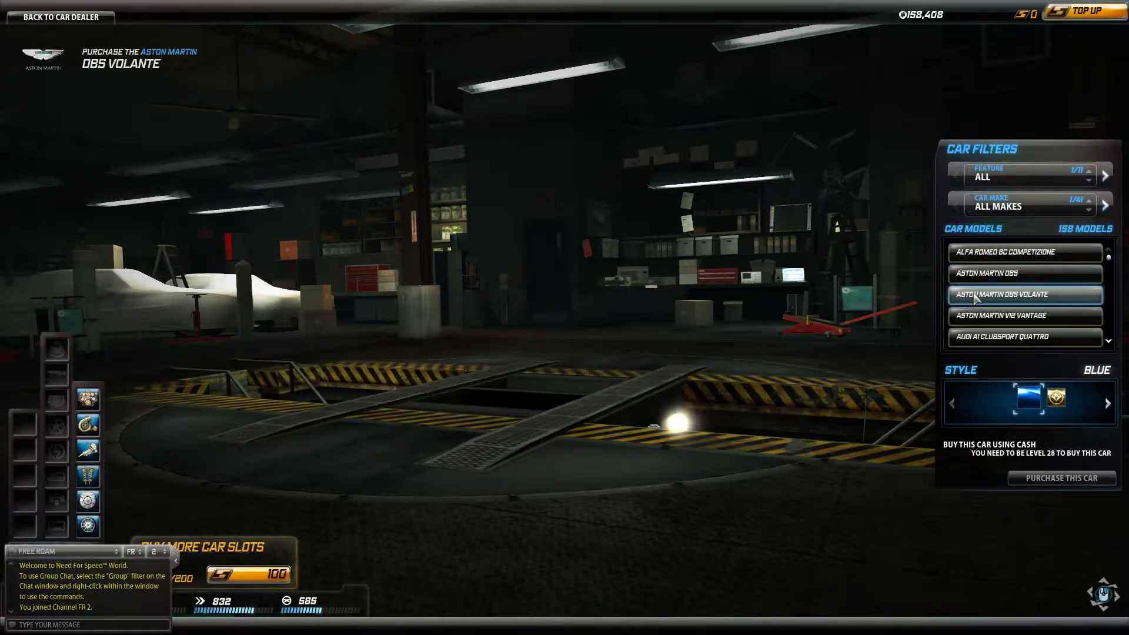
left_click(1027, 206)
left_click(994, 184)
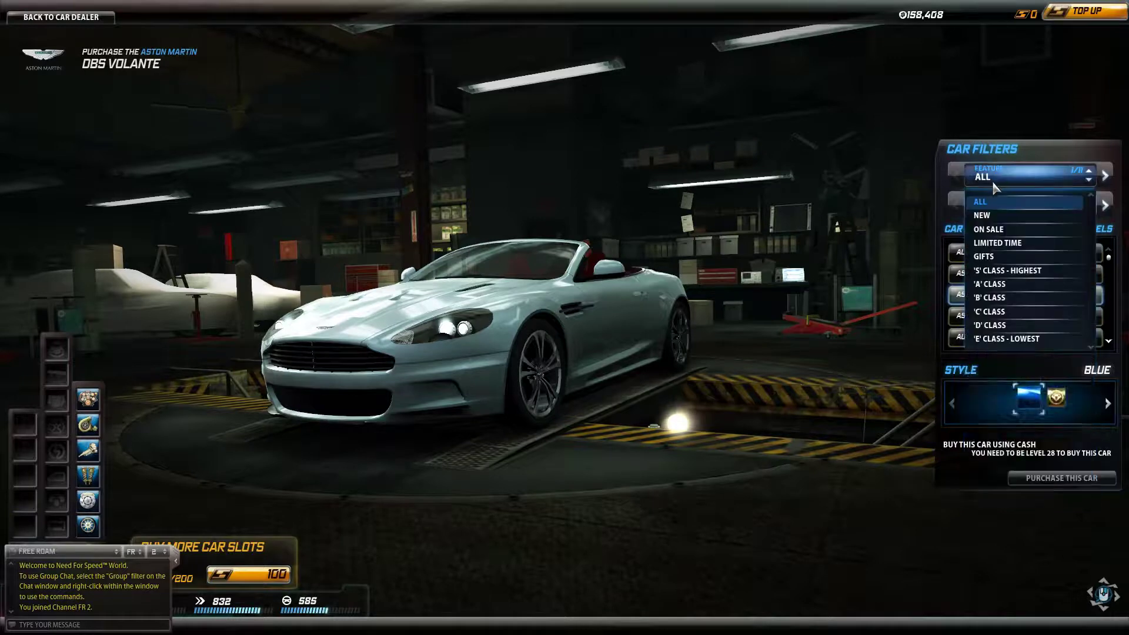
left_click(988, 339)
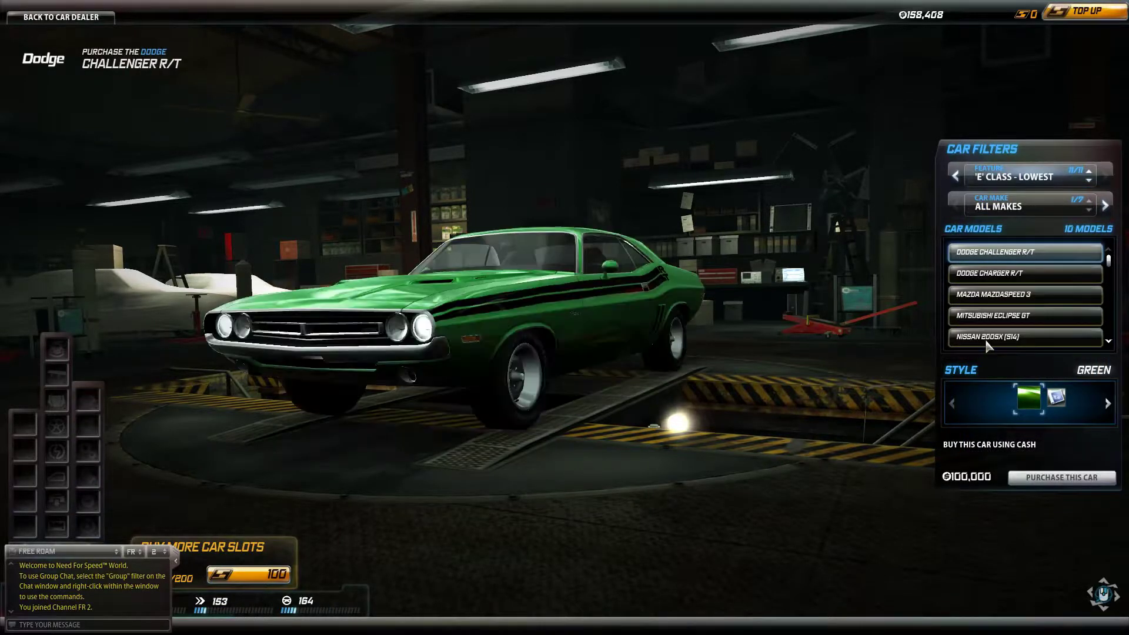
Preview the Mazda Mazdaspeed 3 and the Dodge Charger R/T, and browse further 'E' class models.
left_click(983, 318)
left_click(987, 294)
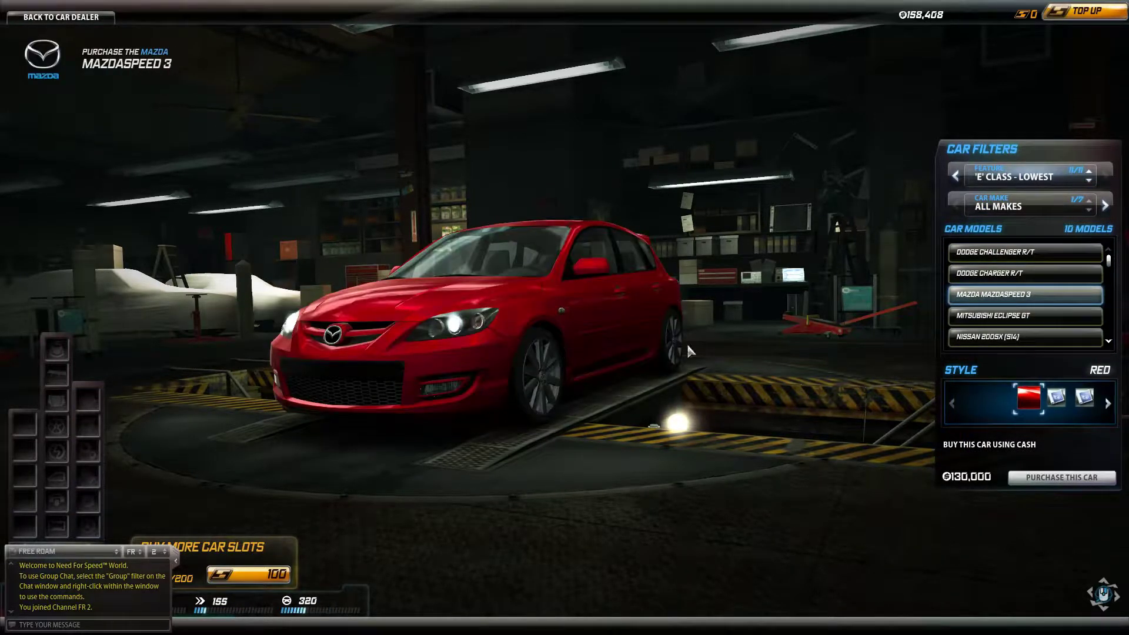
left_click(992, 282)
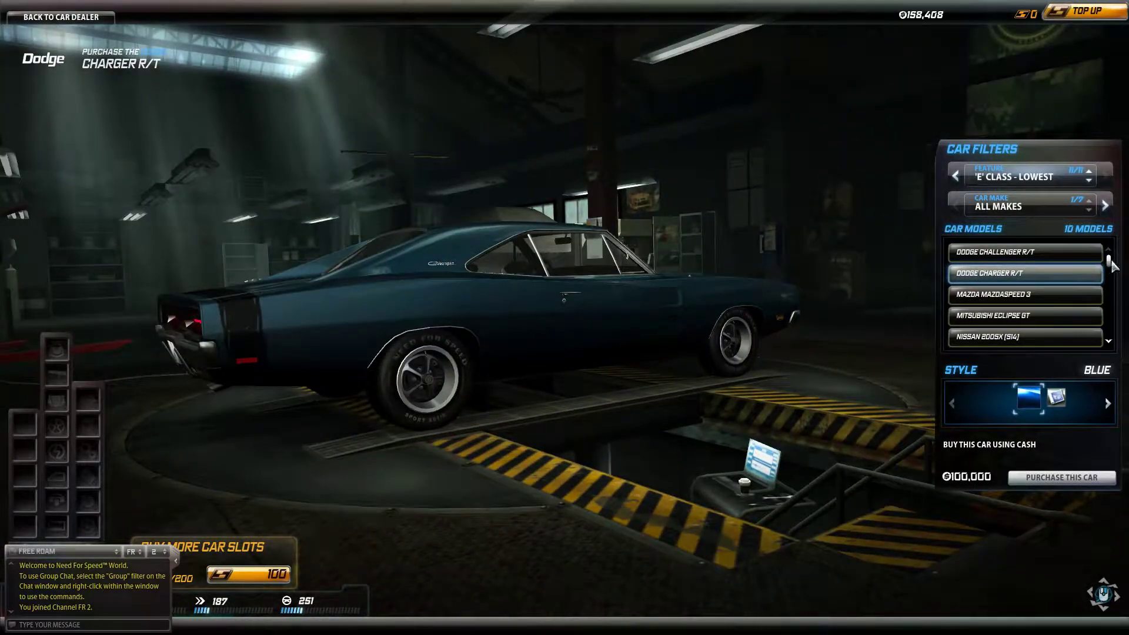
left_click_drag(1109, 261, 1119, 306)
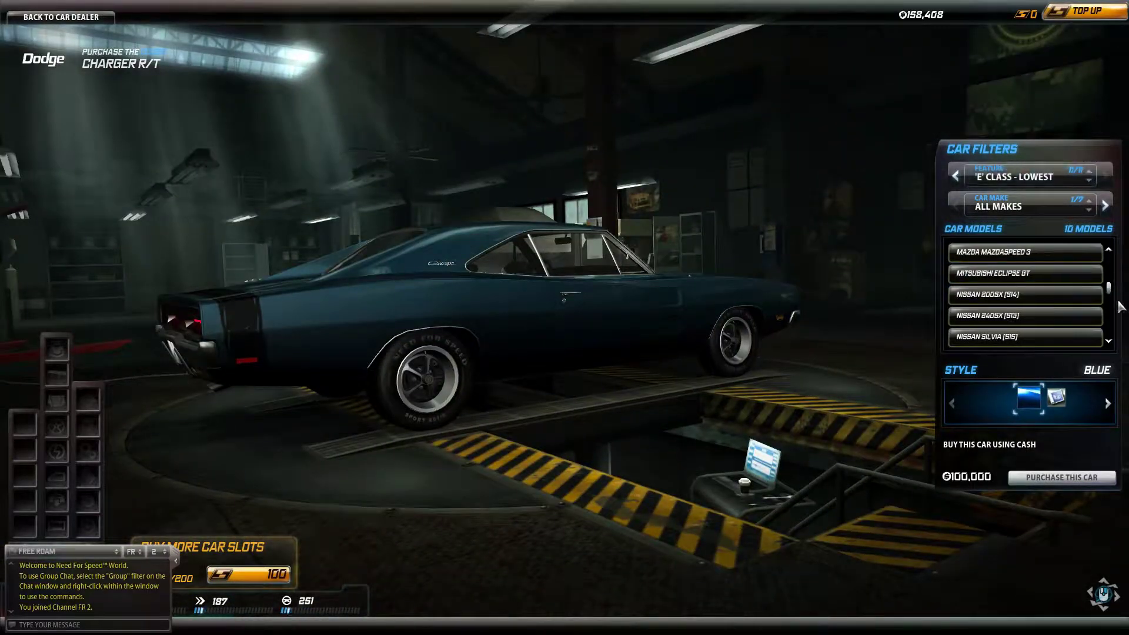